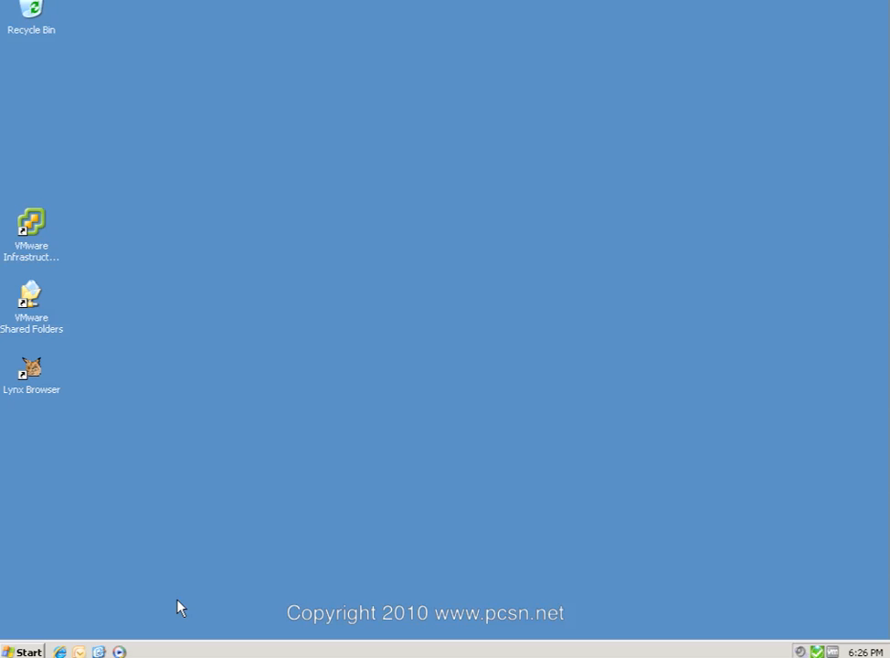
Launch Outlook 2007 from the Quick Launch bar to reach the profile chooser.
click(81, 652)
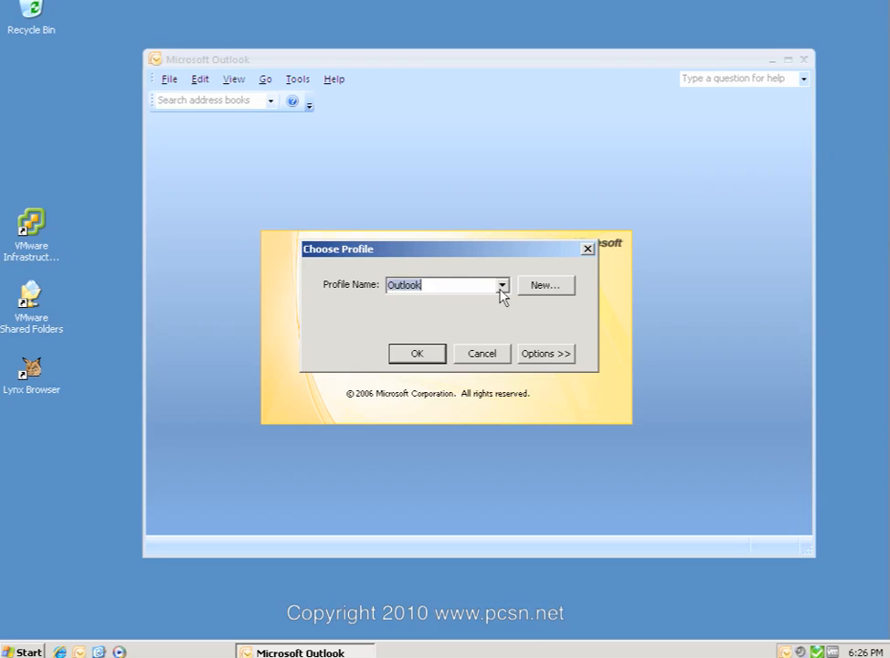
Start Outlook with the default 'Outlook' profile and sign in with the account password.
click(502, 285)
click(416, 303)
click(416, 353)
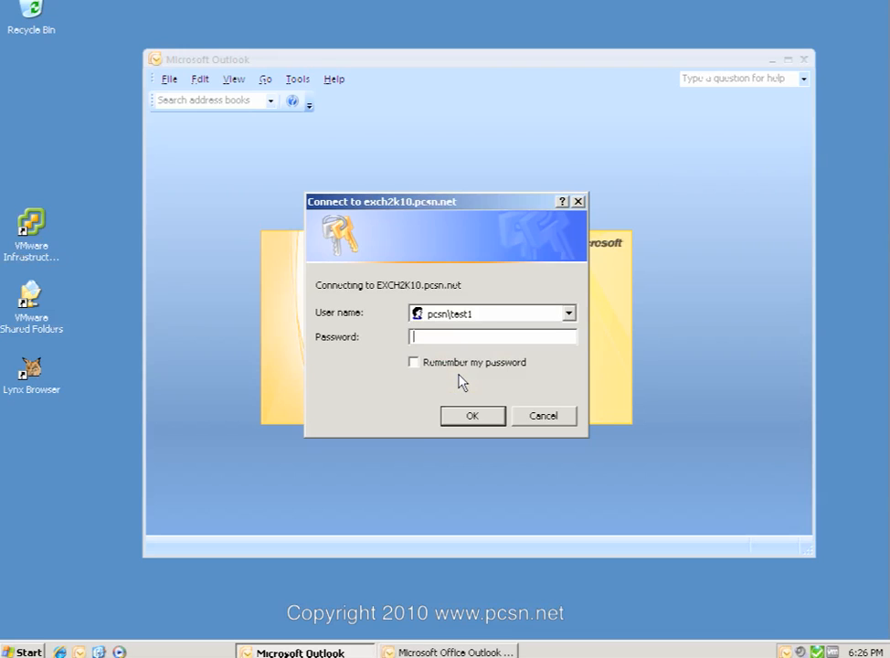
text(********)
key(Return)
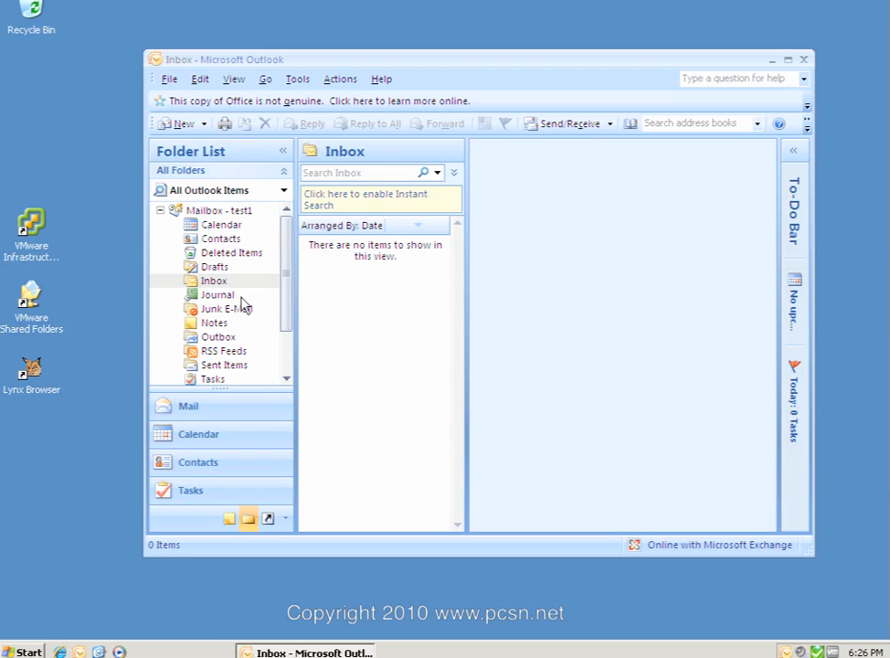
Show the Calendar's day view for December 6, 2010 alongside the full Folder List.
click(184, 412)
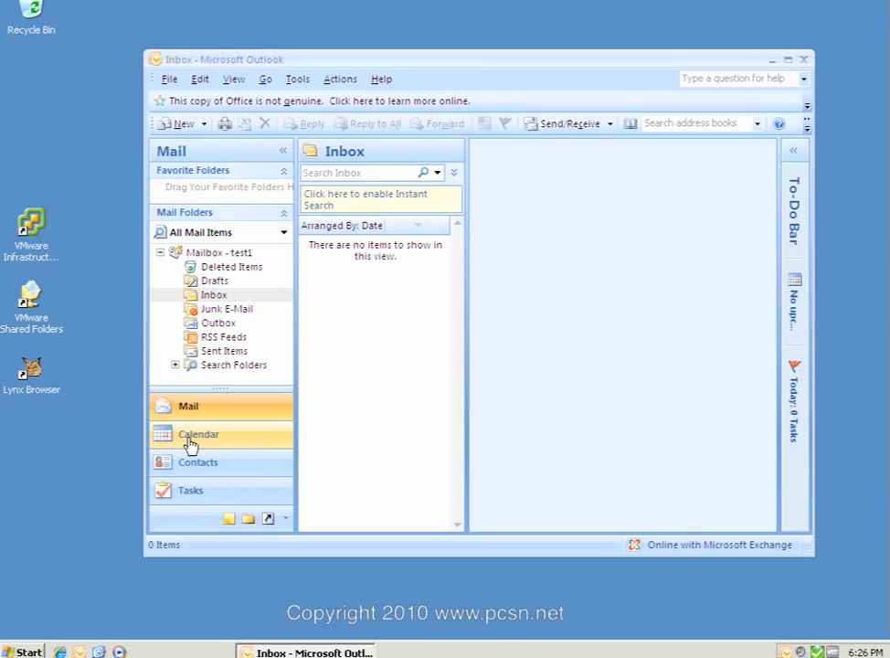
click(203, 443)
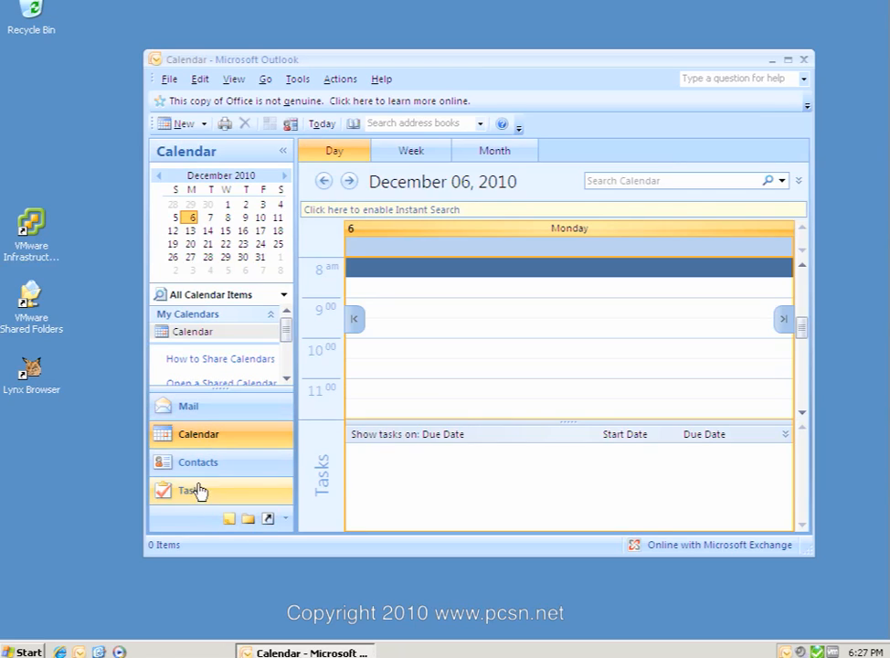
click(248, 519)
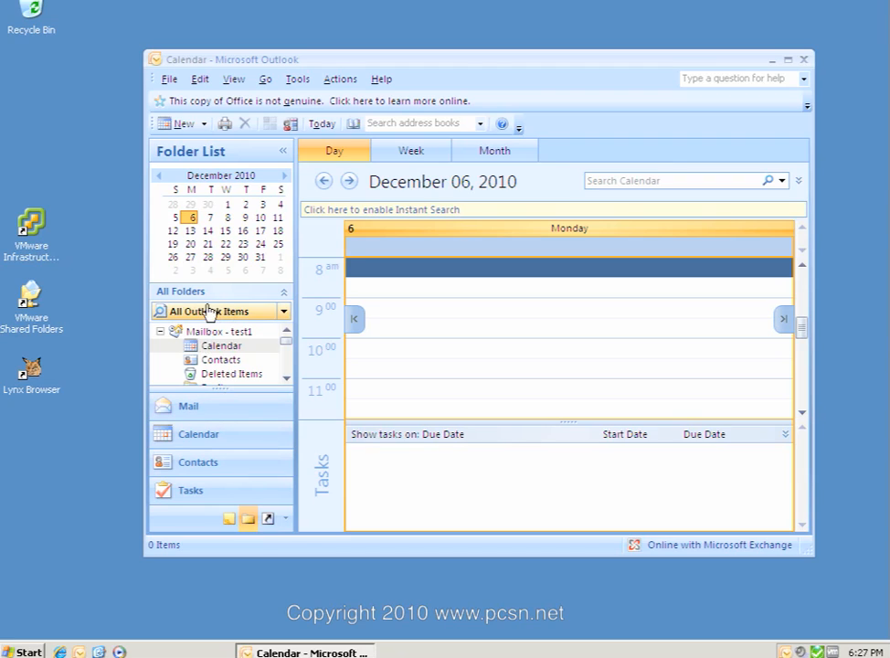
Open the Calendar folder's Properties on the Permissions tab and start adding a user.
right_click(215, 352)
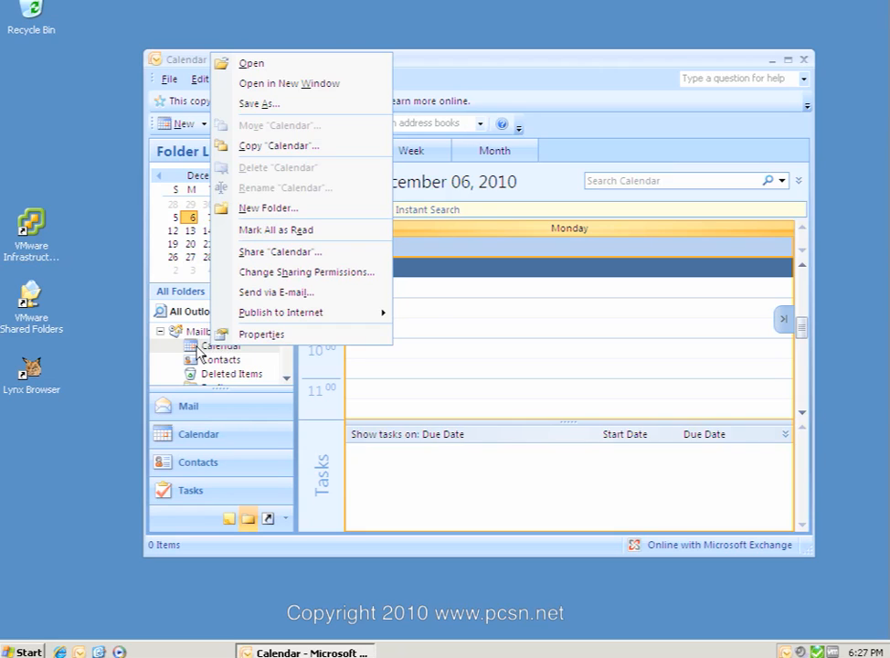
click(264, 332)
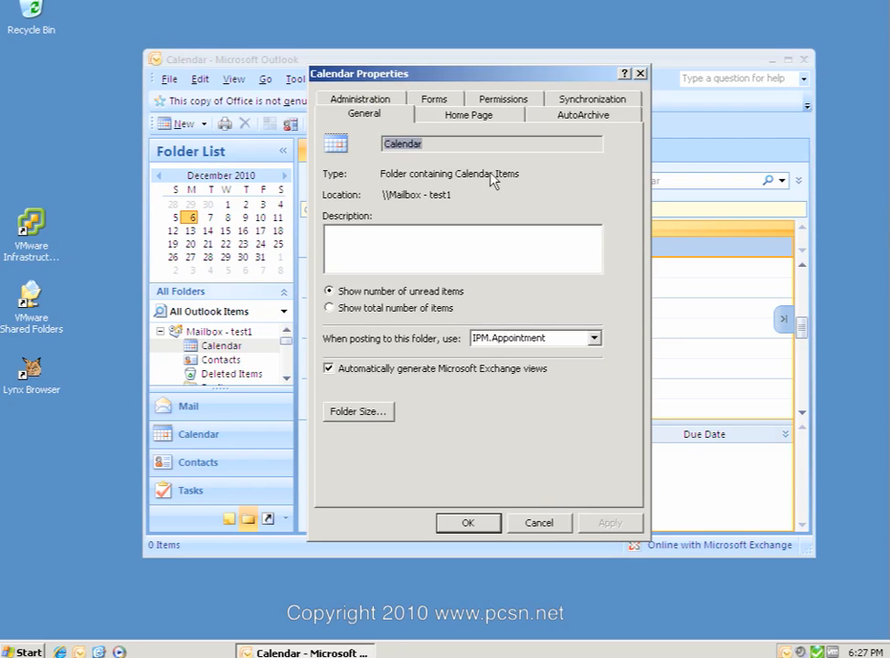
click(516, 100)
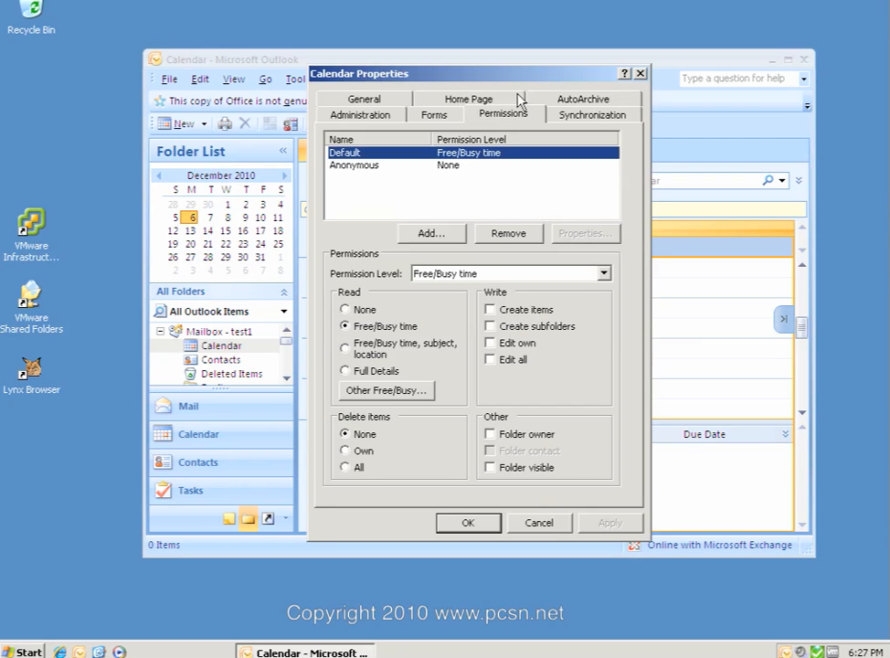
click(434, 233)
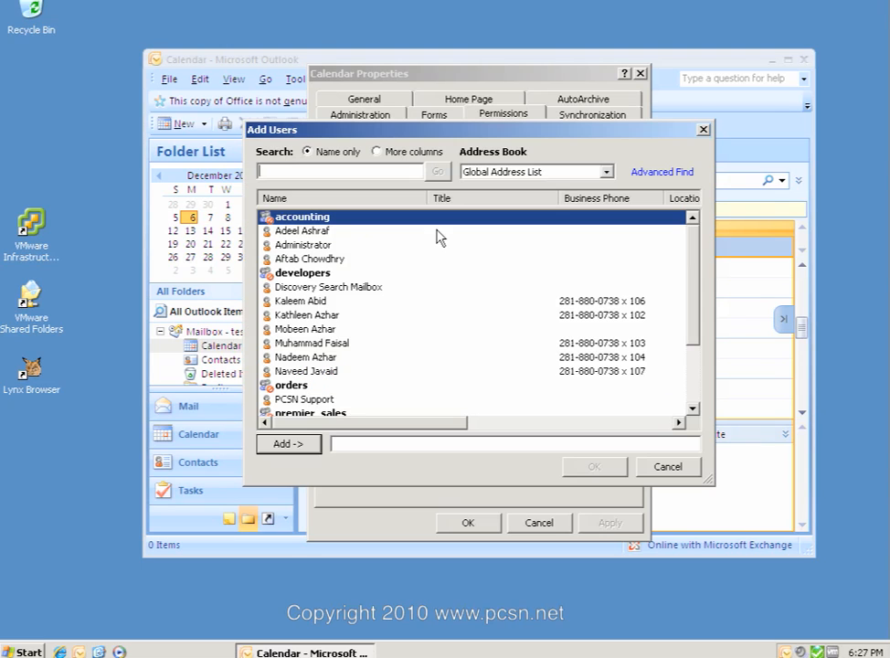
Search the address list for 'test' and add test2 to the Calendar permissions.
text(test)
click(287, 386)
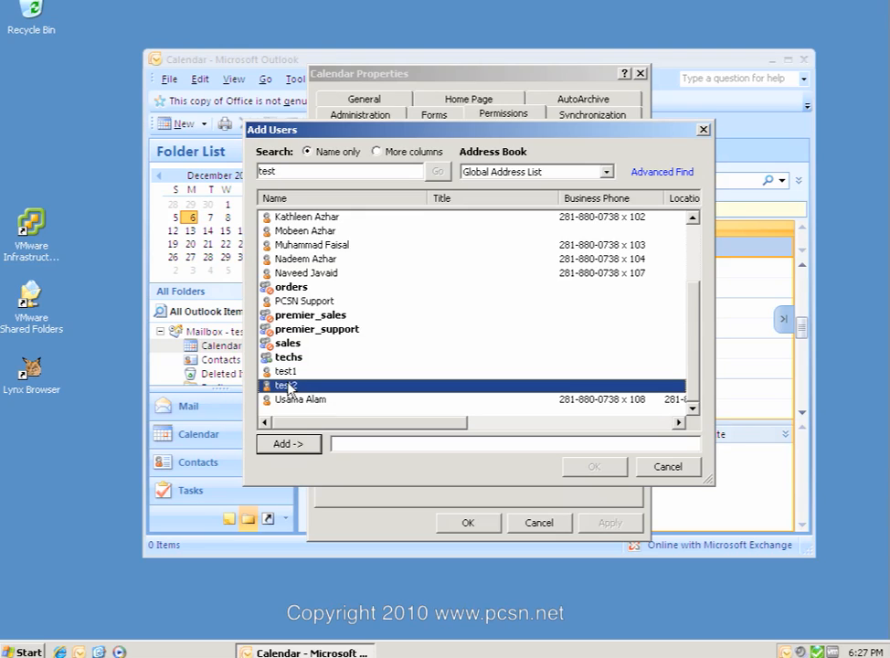
click(294, 446)
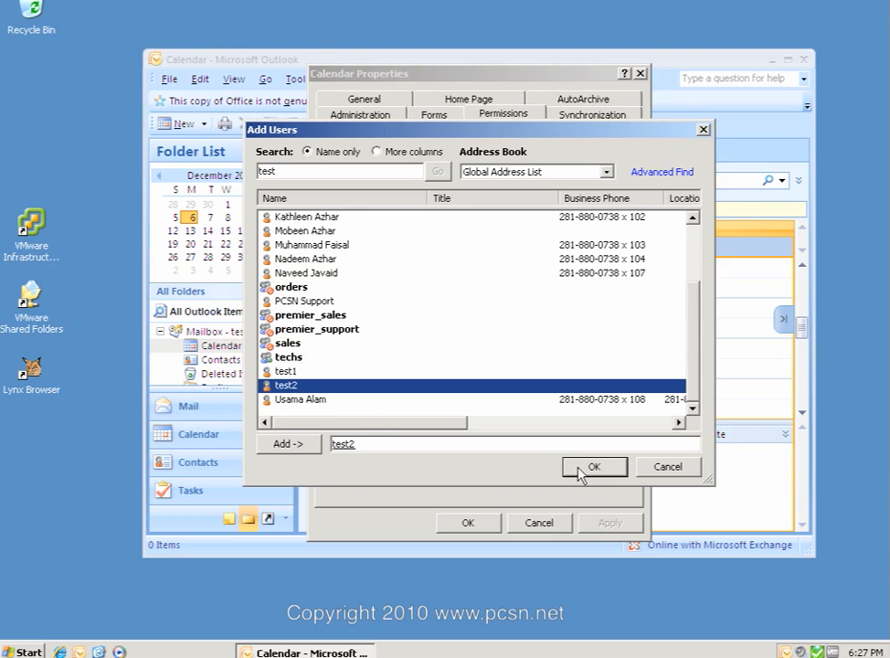
click(582, 470)
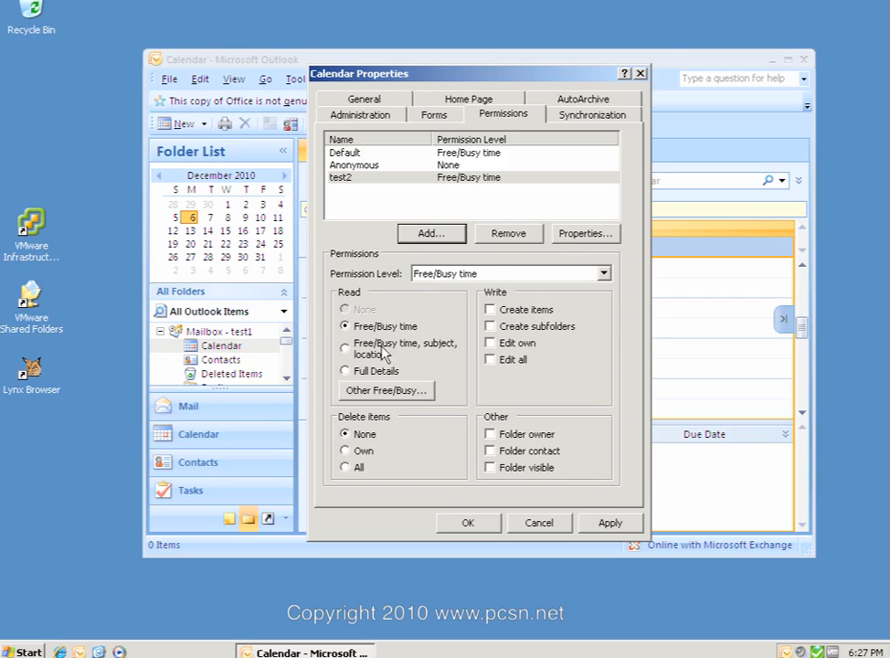
Tick Edit own and Folder visible in test2's Calendar permissions.
click(490, 344)
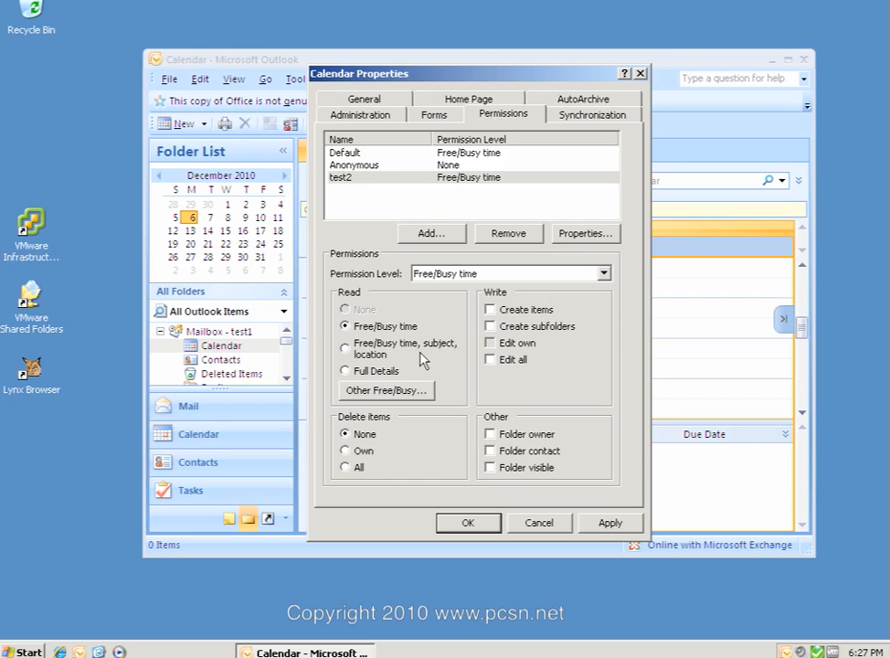
click(490, 468)
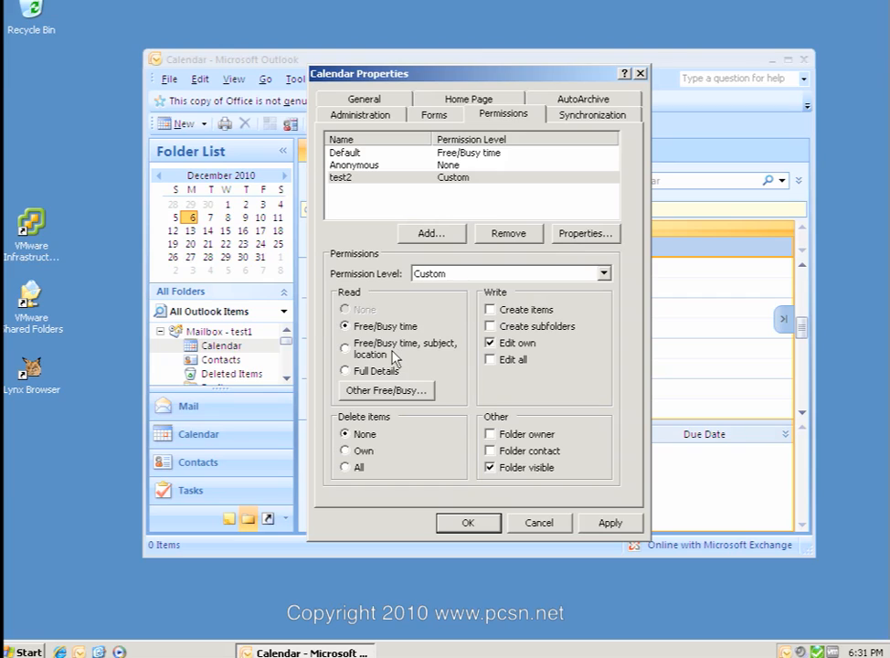
Grant test2 Full Details reading and deletion of own items, then apply the permissions.
click(346, 372)
click(345, 450)
click(466, 521)
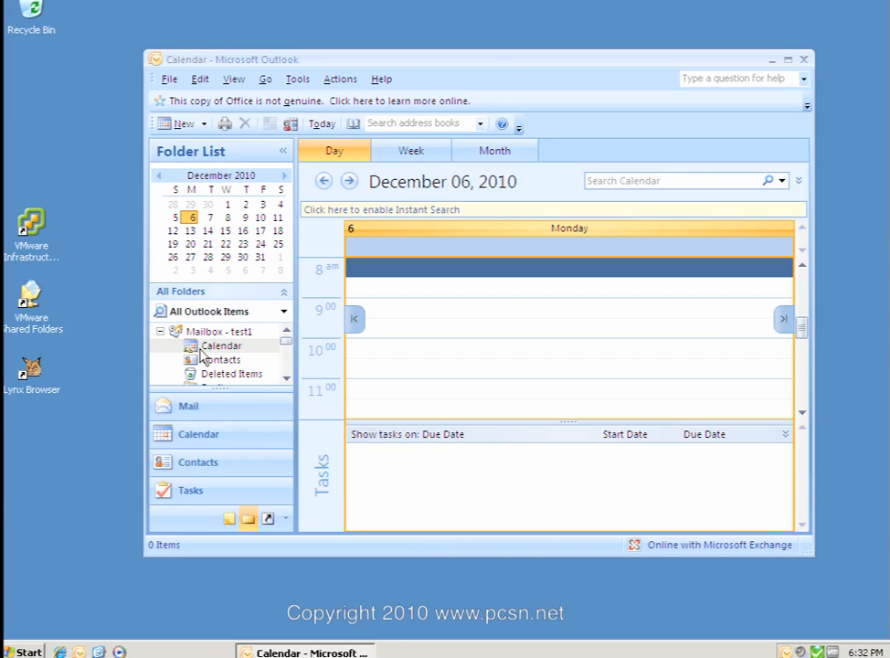
Create and save a 9:00 appointment on December 6 titled 'TEsting, see if test2 see's this'.
click(433, 312)
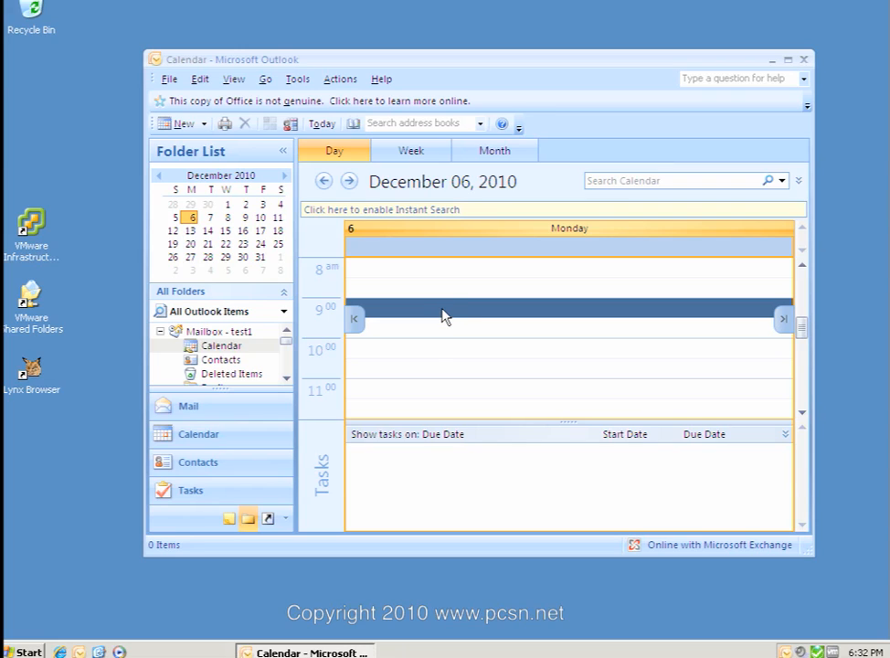
double_click(441, 310)
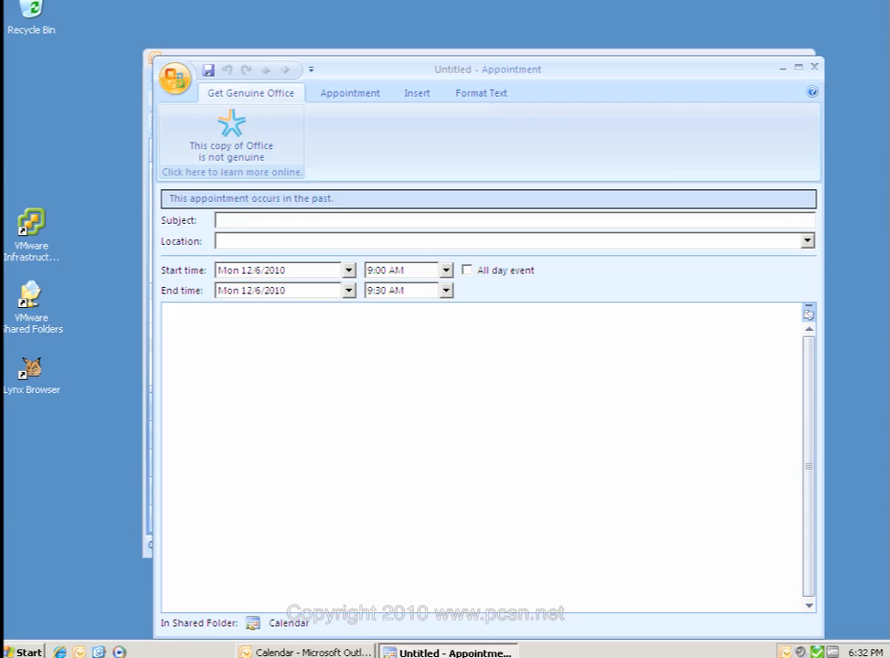
text(TEsting,)
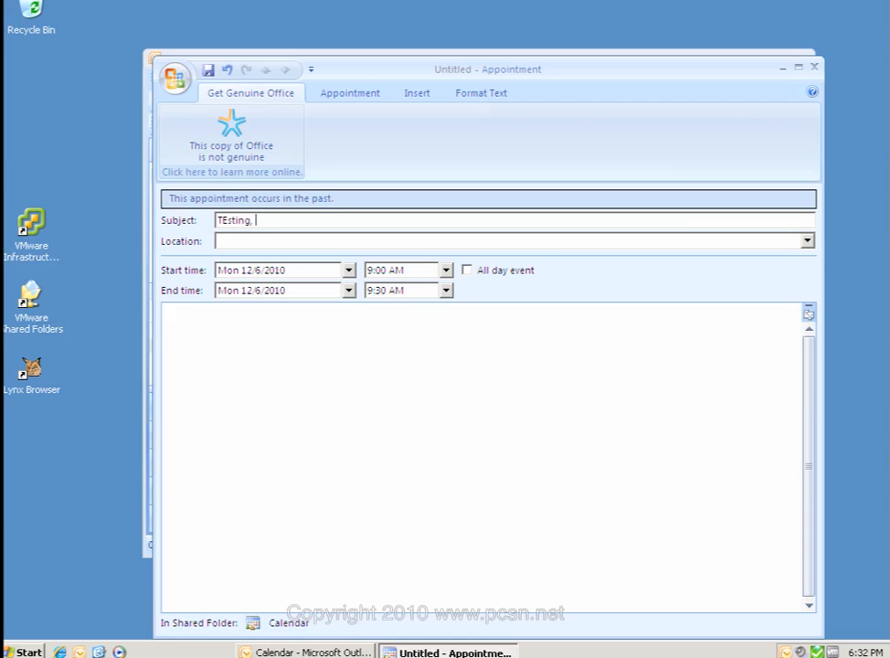
text( see if test2 see's this)
click(815, 66)
click(379, 360)
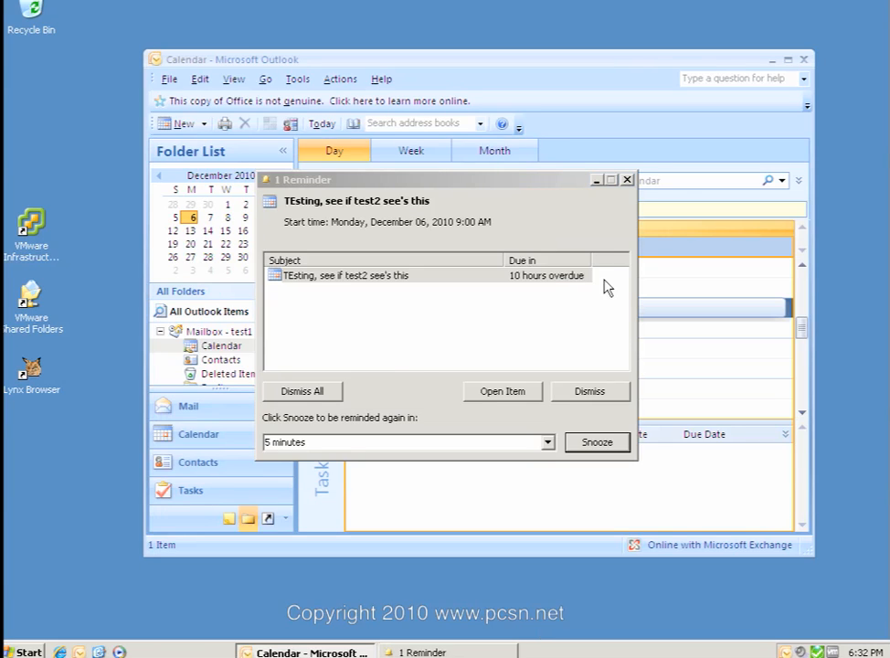
Minimize the appointment reminder and close Outlook.
click(597, 180)
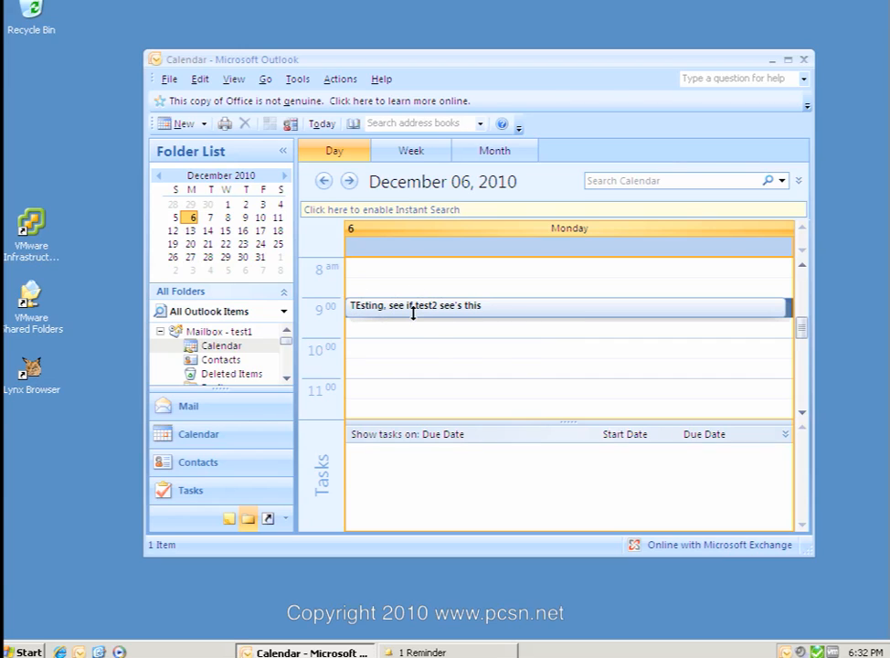
click(801, 60)
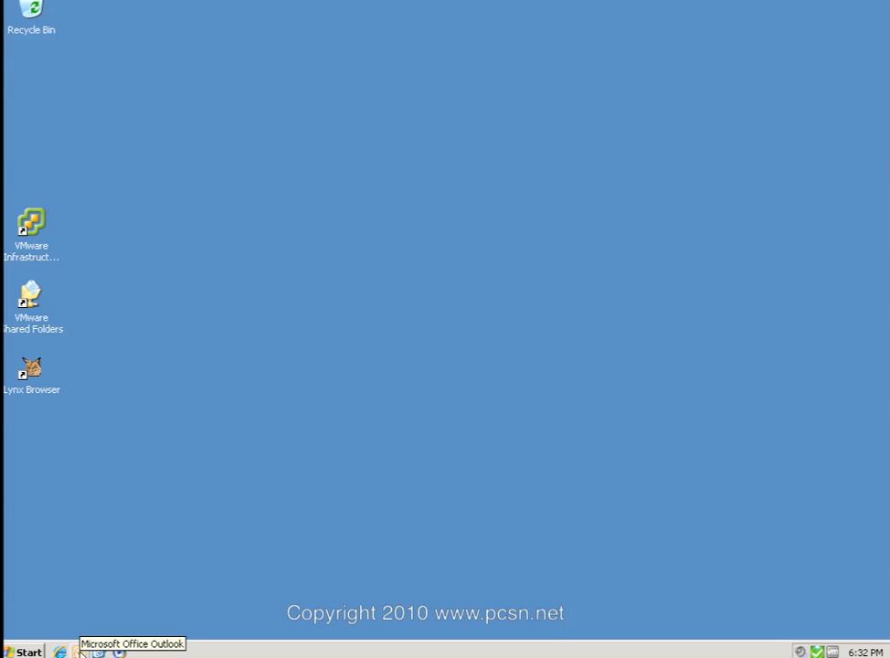
Relaunch Outlook and start it with the test2 profile.
click(79, 650)
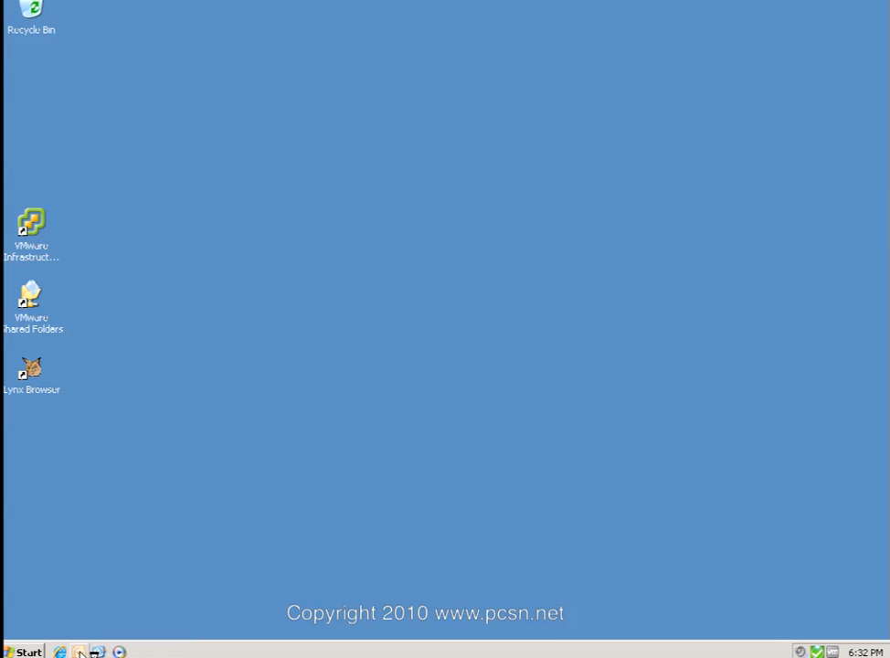
click(502, 286)
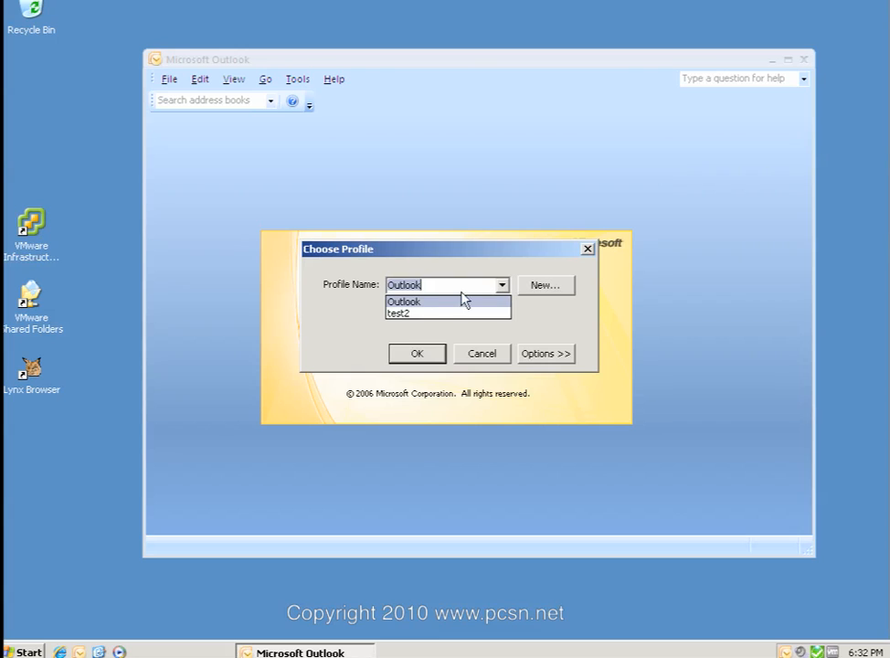
click(399, 311)
click(419, 353)
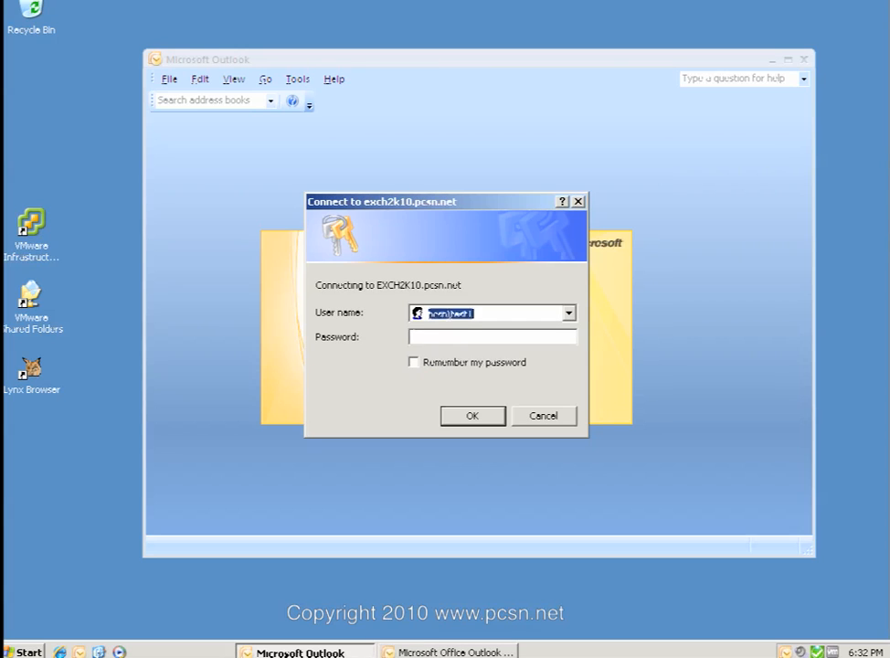
Sign in as pcsn\test2 with the account password.
click(476, 313)
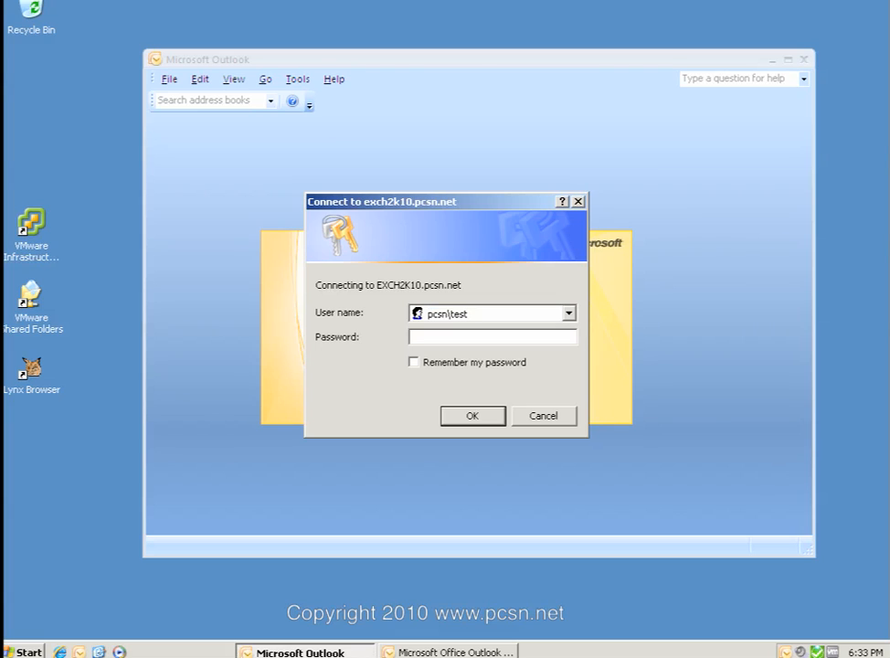
text(2)
key(Tab)
text(********)
key(Return)
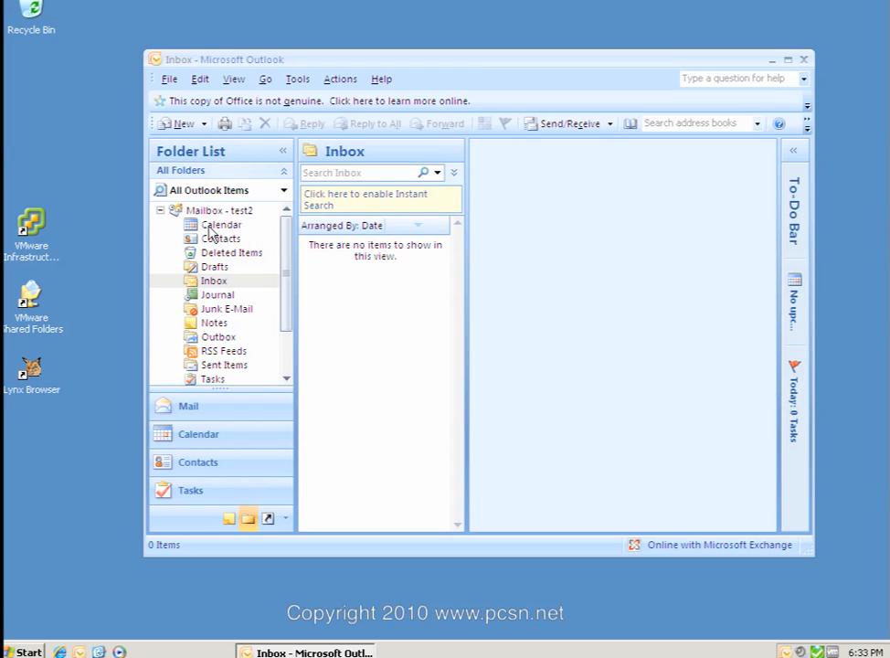
Show test2's own Calendar in Day view for Monday, December 06, 2010.
click(209, 229)
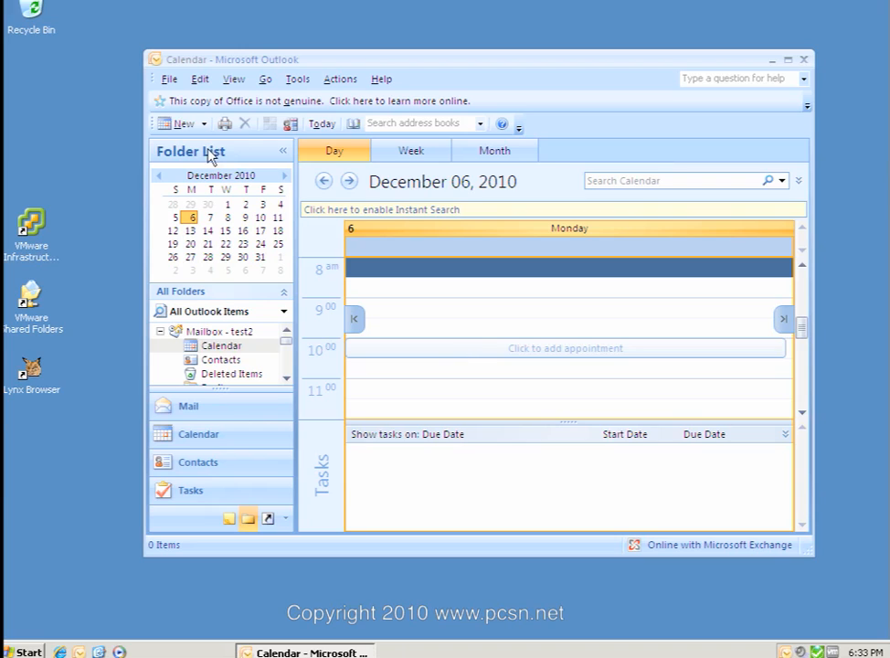
Open test1's Calendar as another user's folder, showing its 9:00 test appointment, then go to Contacts.
click(168, 82)
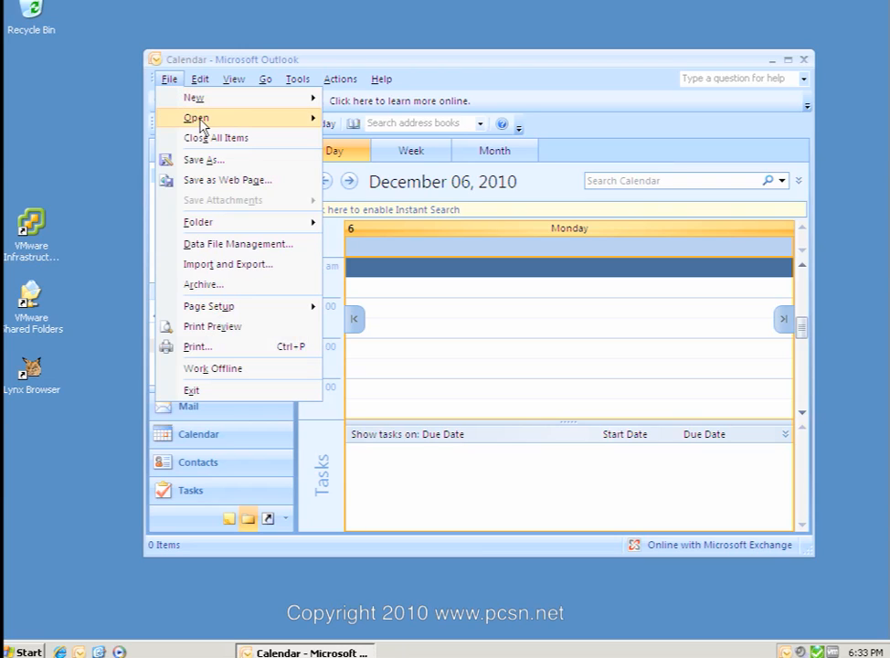
mouse_move(208, 117)
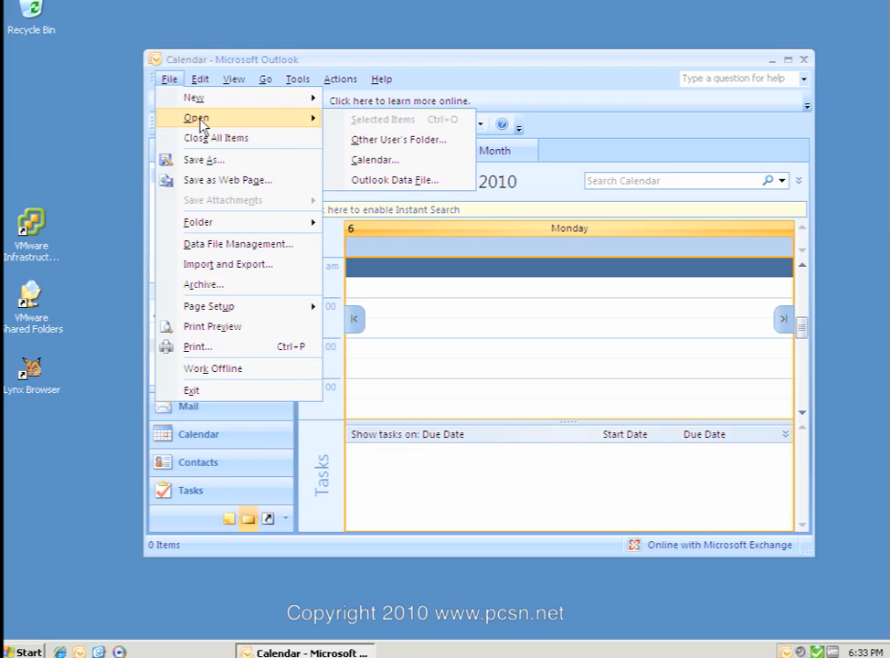
click(407, 140)
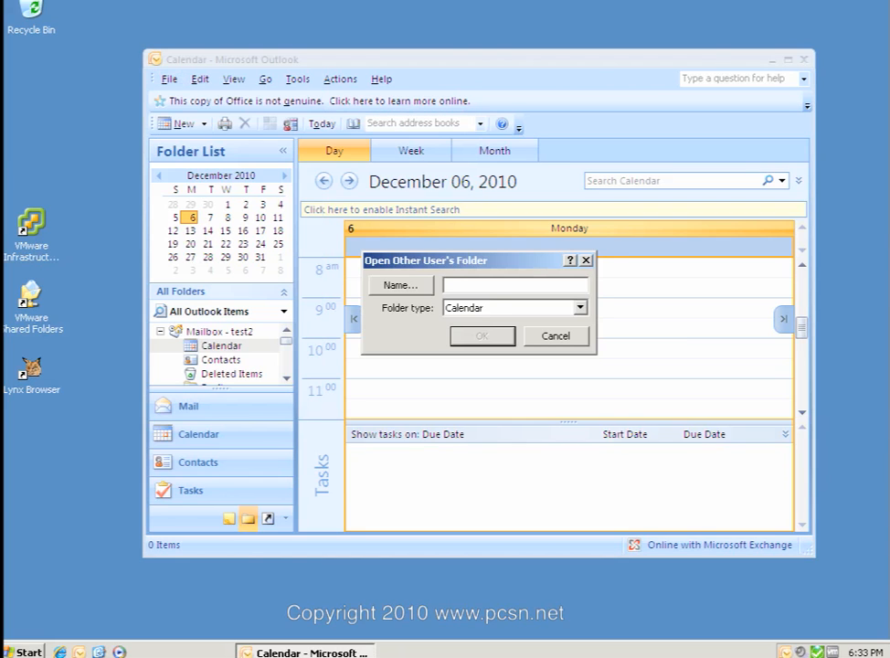
text(test1)
click(581, 311)
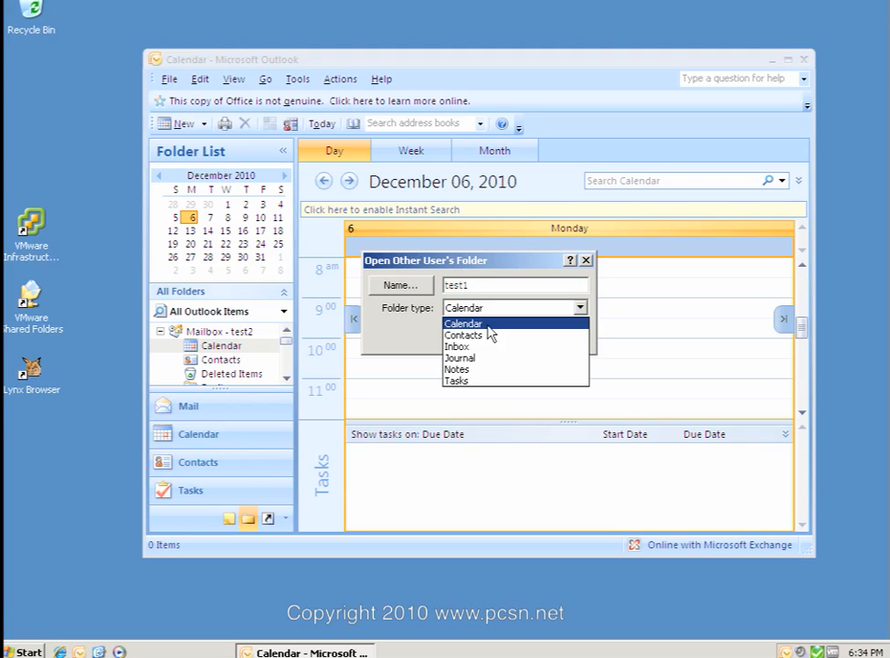
click(489, 325)
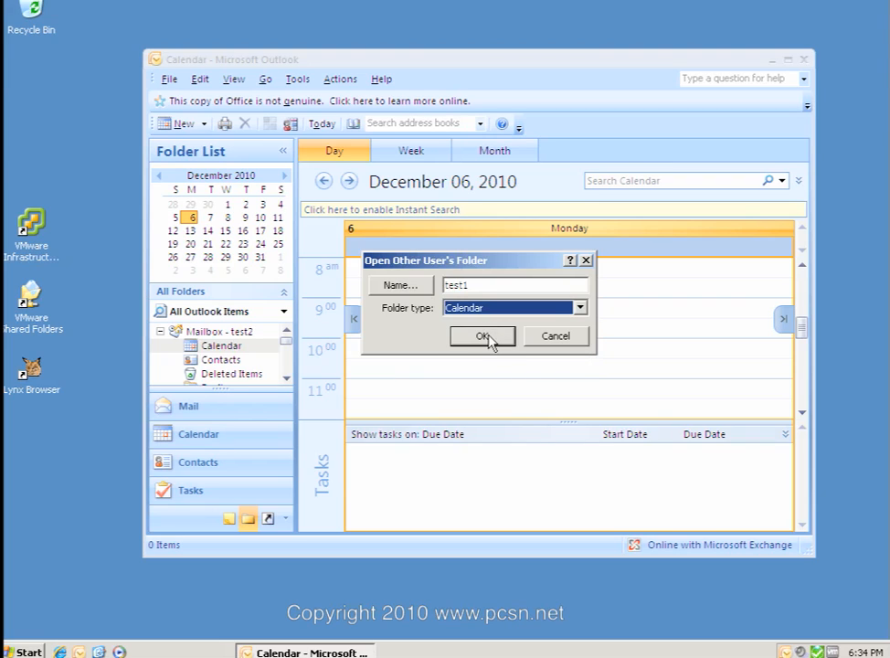
click(490, 335)
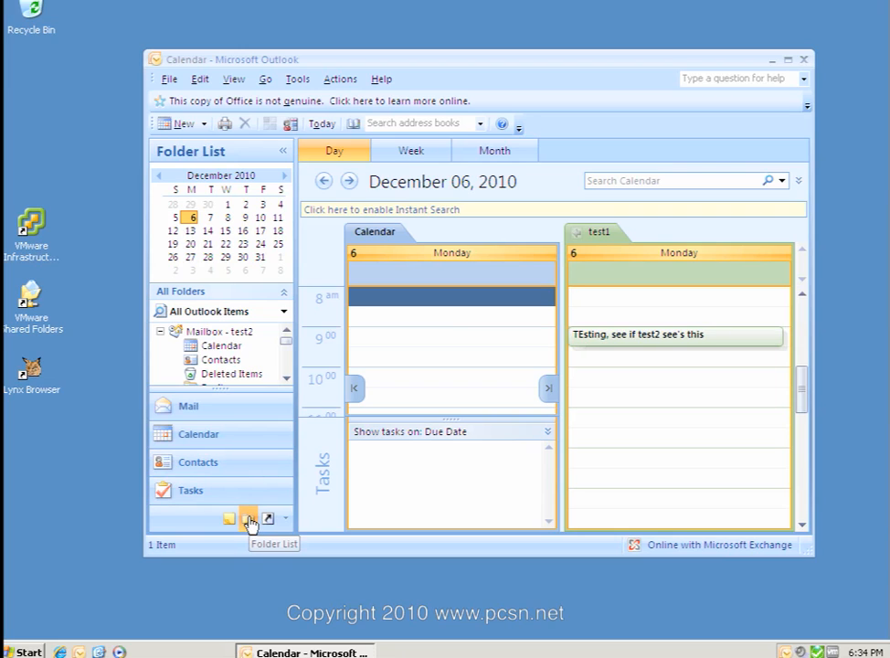
click(175, 467)
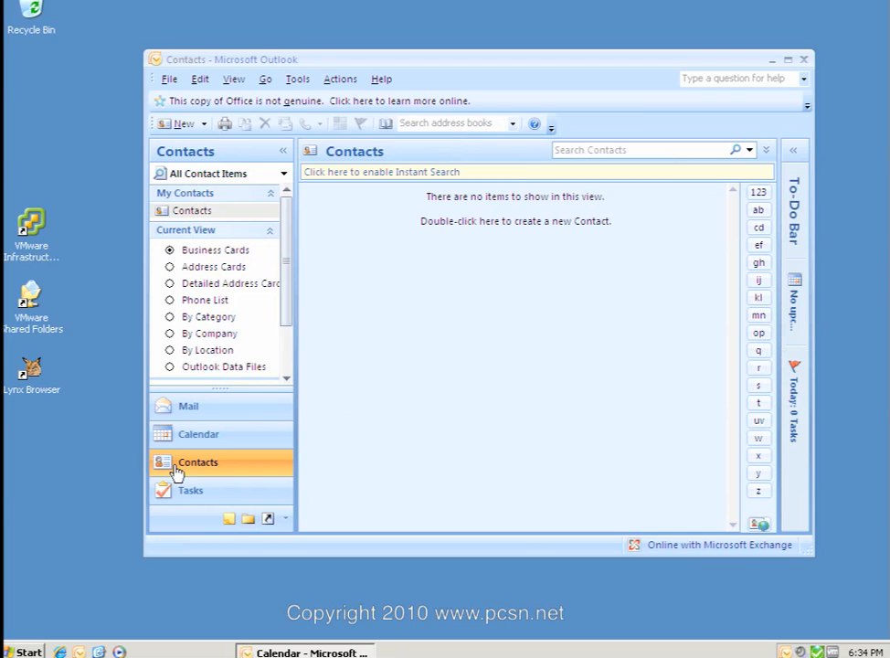
Add test1 to the Permissions list of test2's Contacts folder properties.
right_click(169, 213)
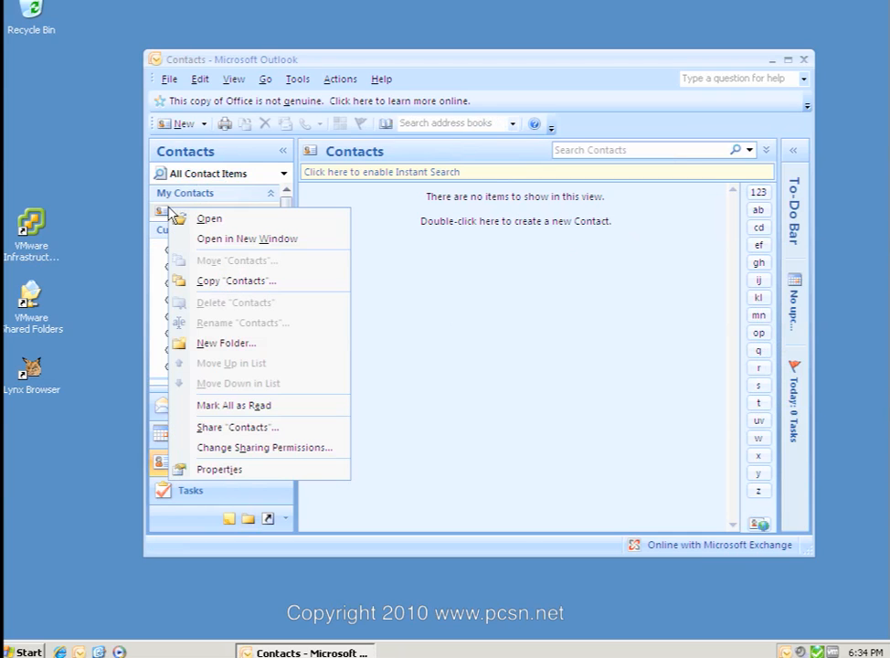
click(226, 466)
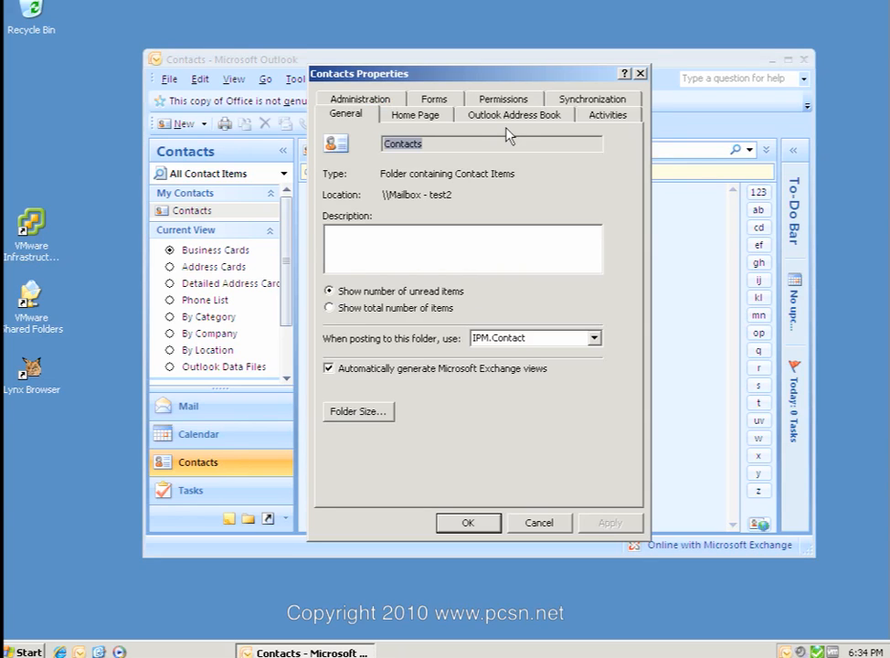
click(491, 101)
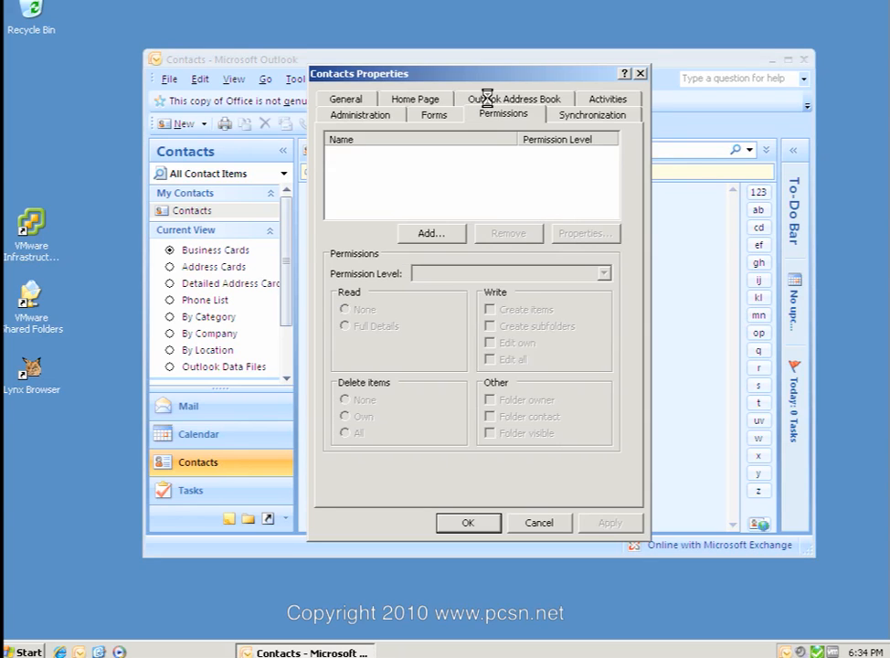
click(422, 234)
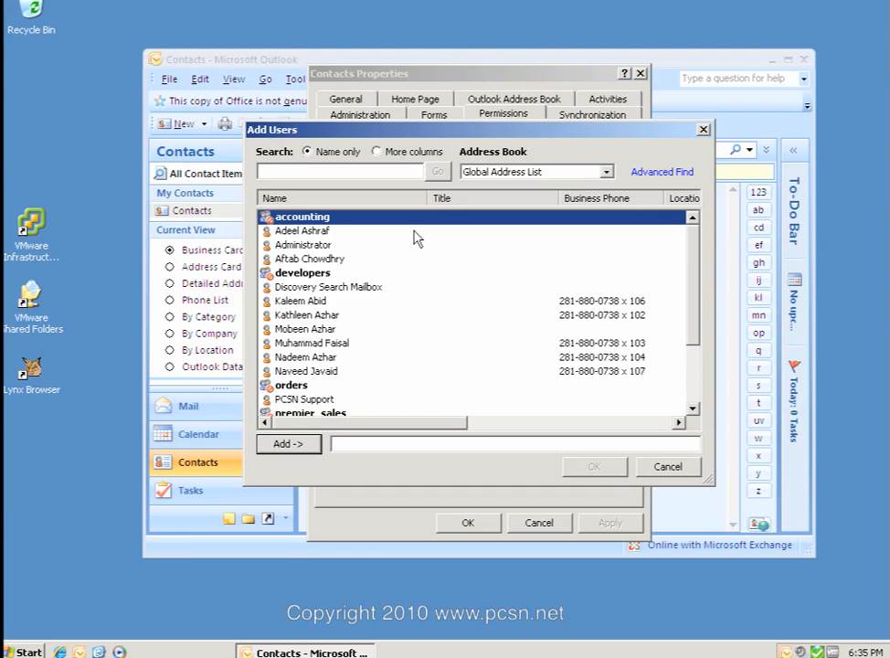
text(test2)
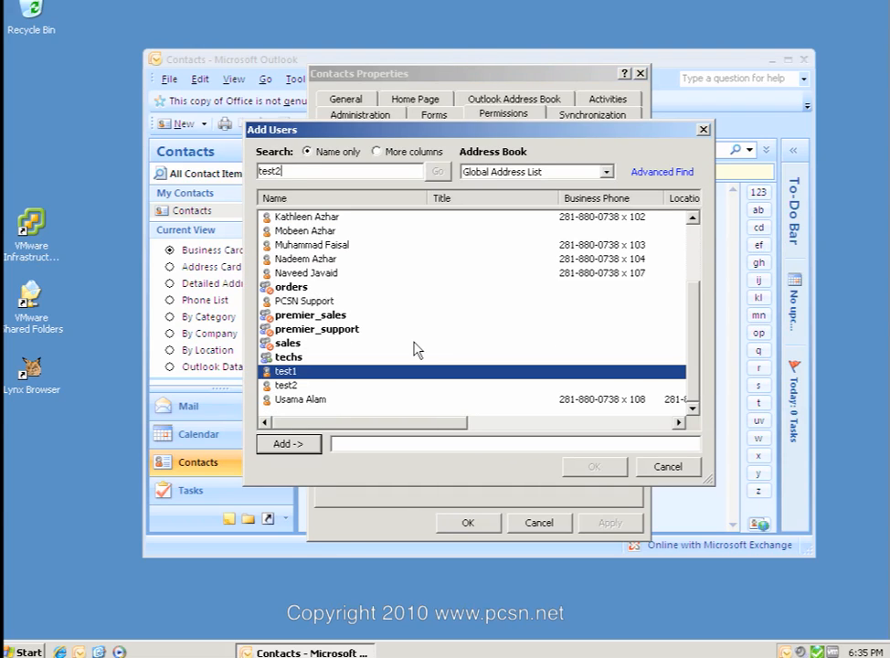
click(285, 386)
click(284, 373)
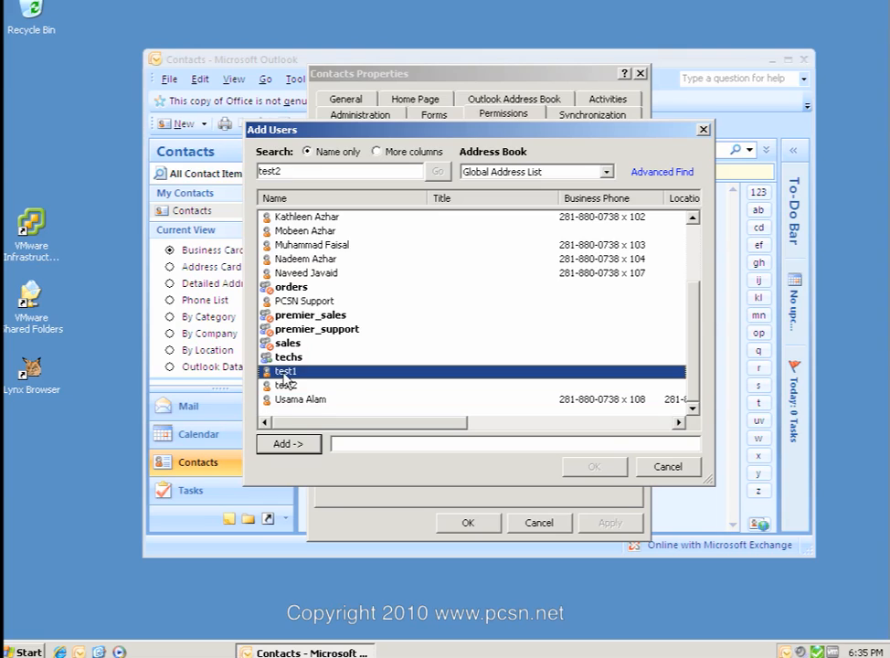
click(291, 444)
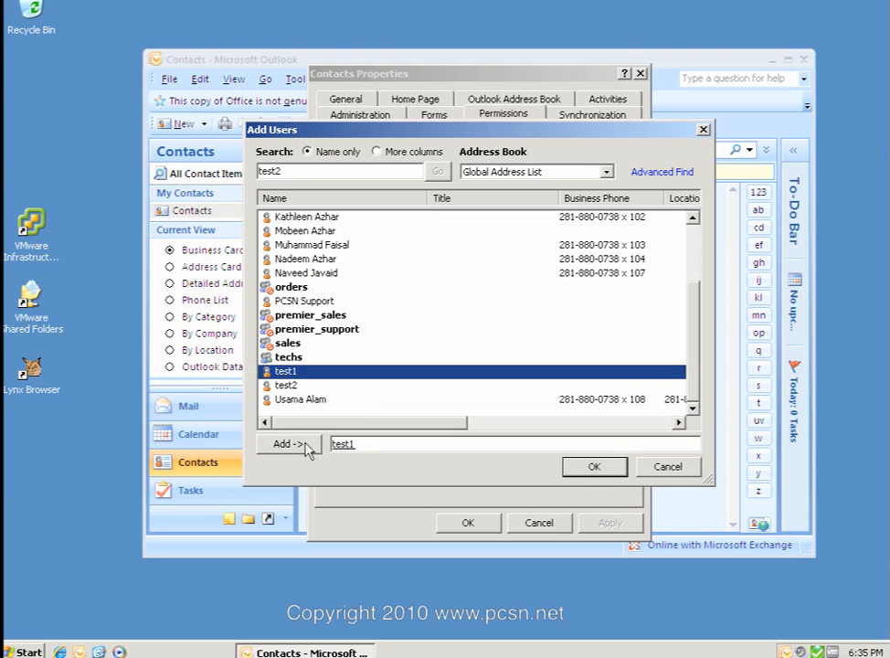
click(593, 468)
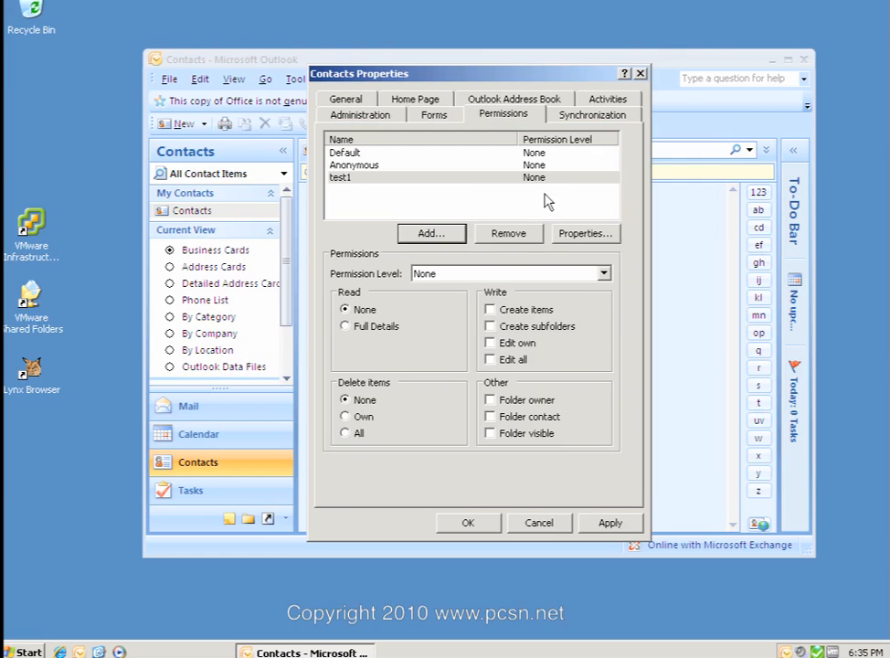
Give test1 Read Full Details, Edit own and Delete own items, allowing autodiscover, and save.
click(608, 269)
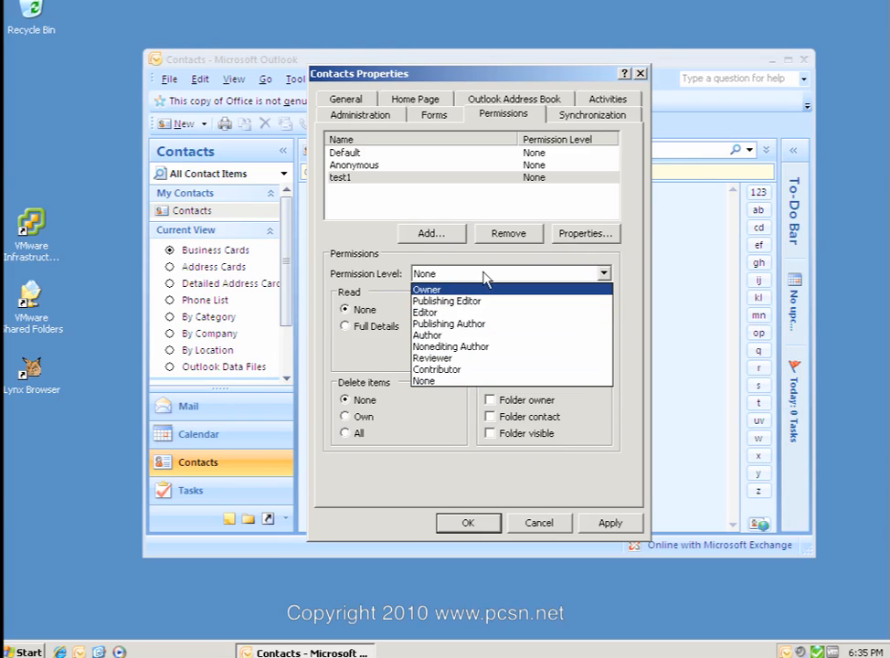
click(365, 316)
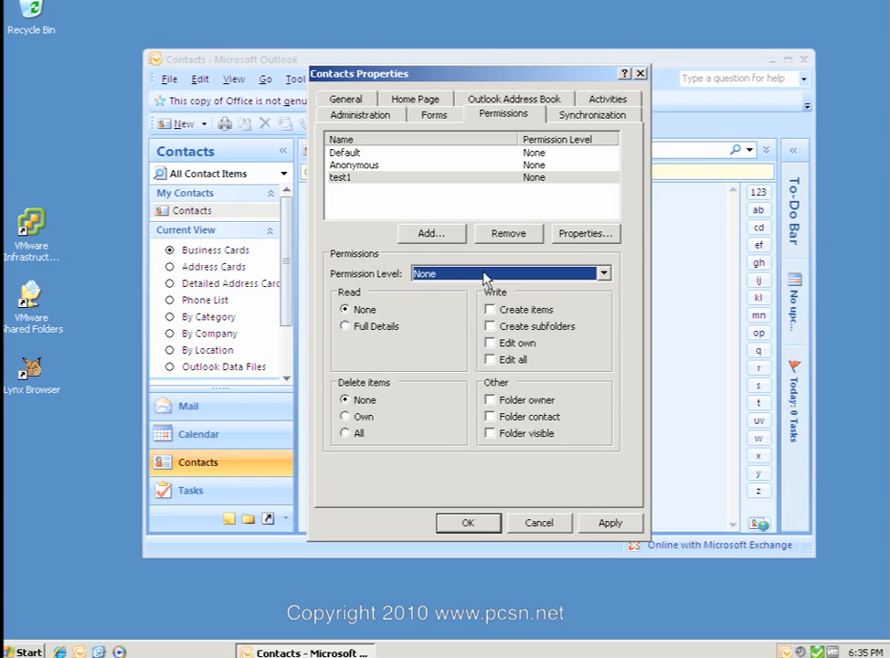
click(345, 326)
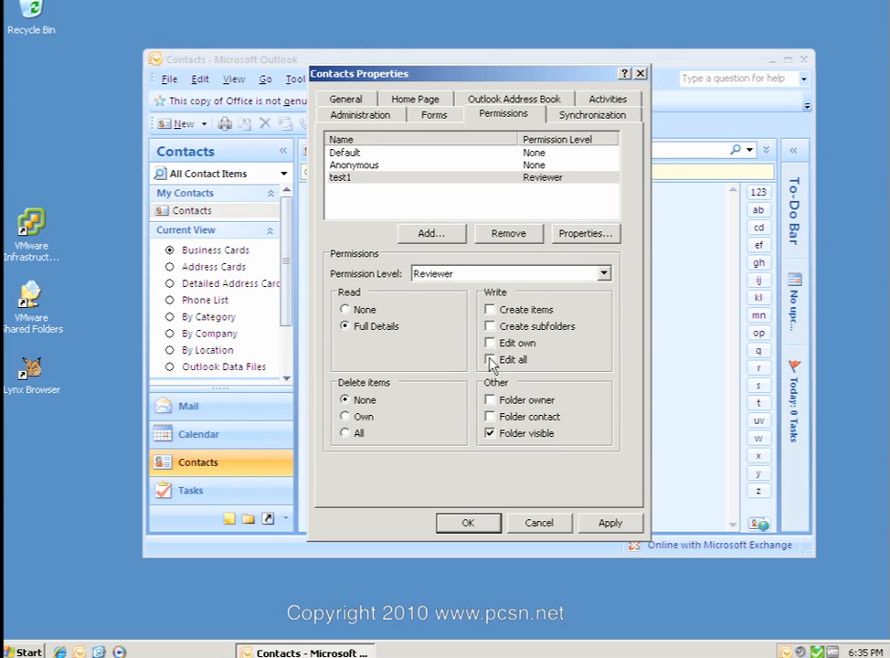
click(411, 353)
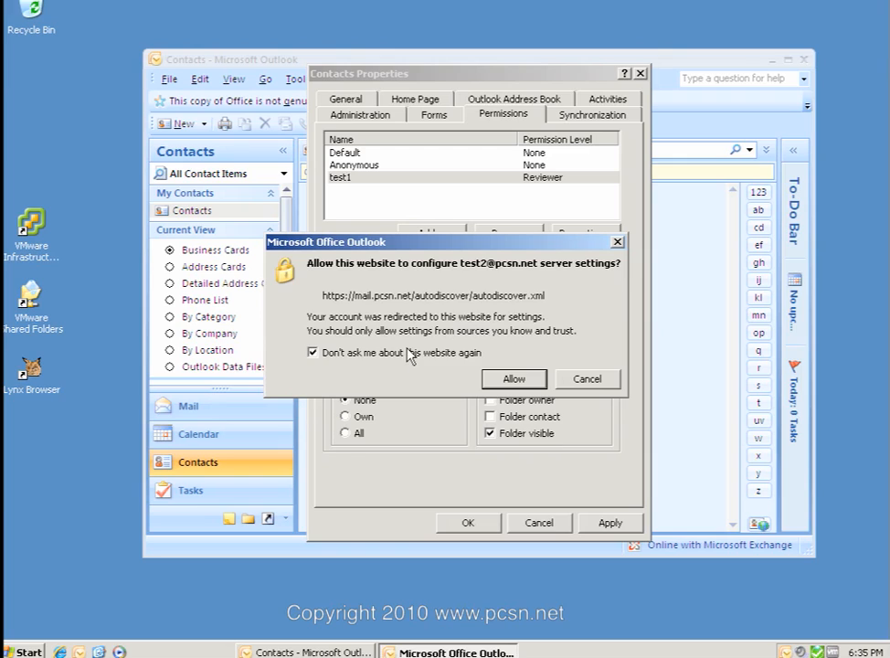
click(515, 377)
click(490, 343)
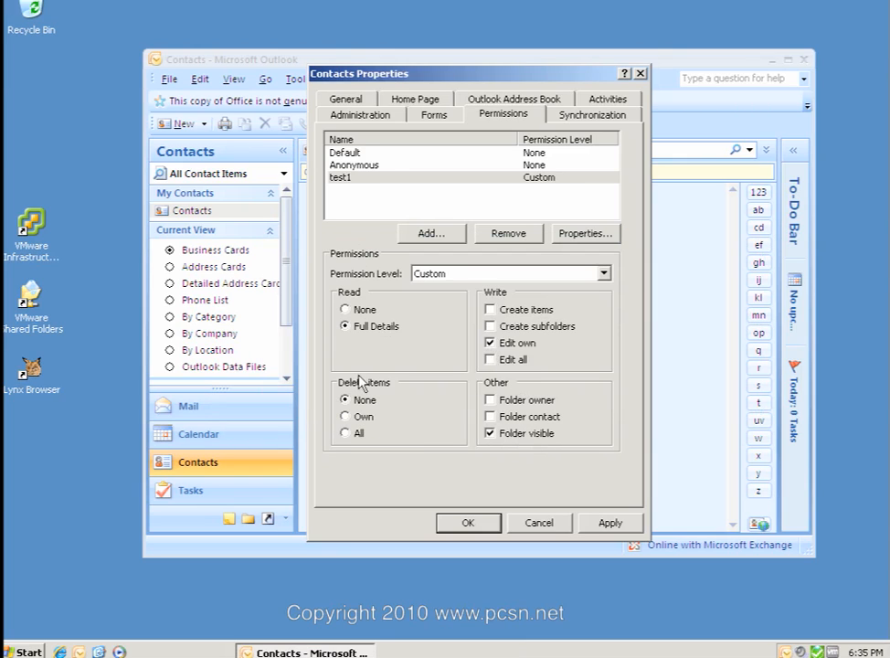
click(345, 417)
click(467, 524)
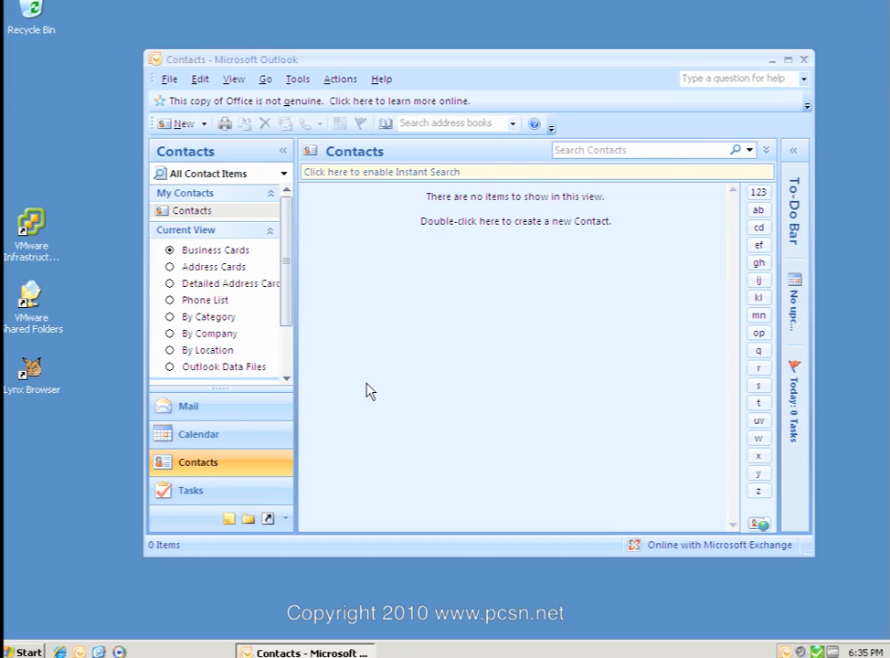
Save a new contact with full name 'testing' in test2's Contacts folder, then close Outlook.
click(248, 518)
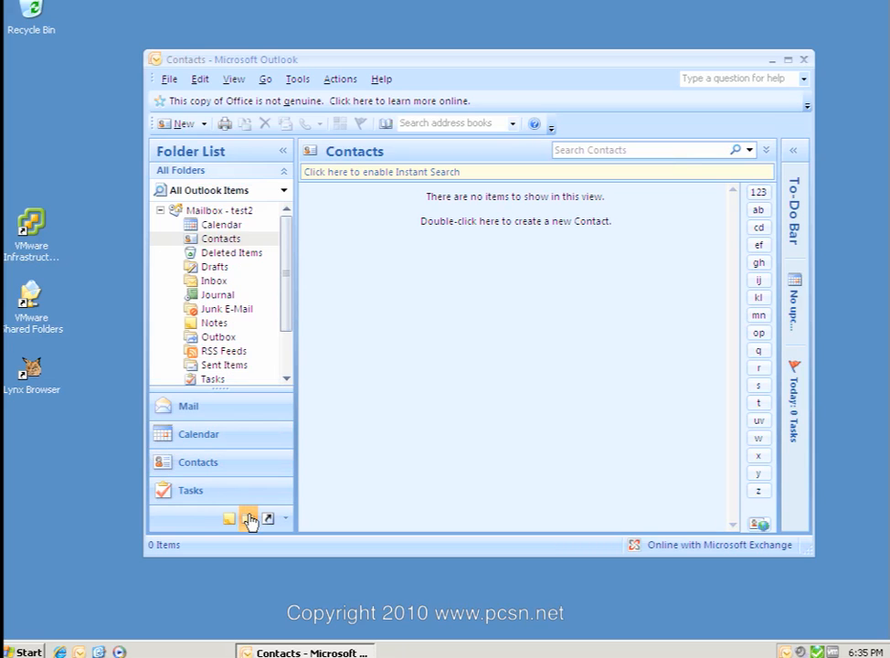
click(235, 240)
click(183, 124)
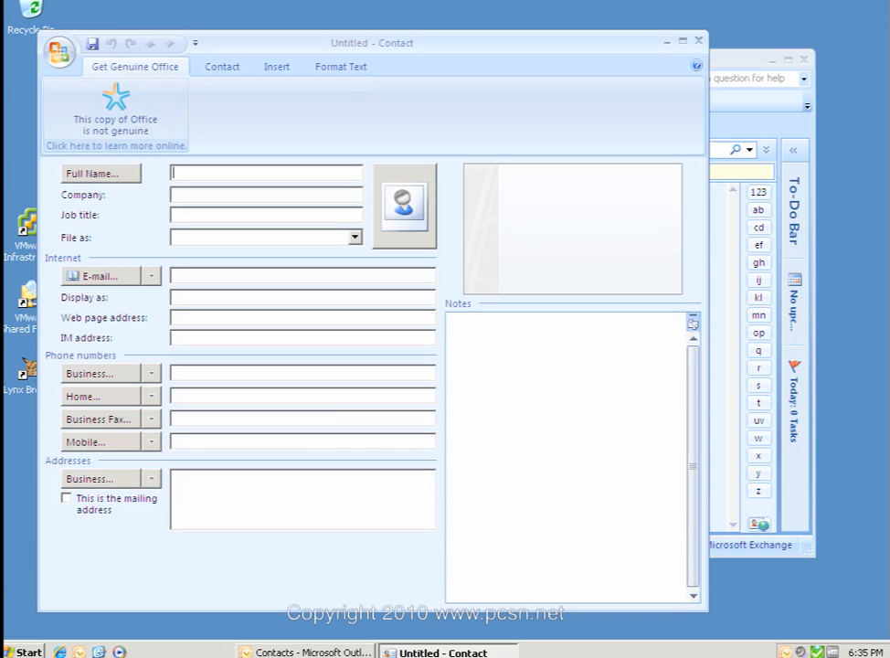
text(testing)
key(Tab)
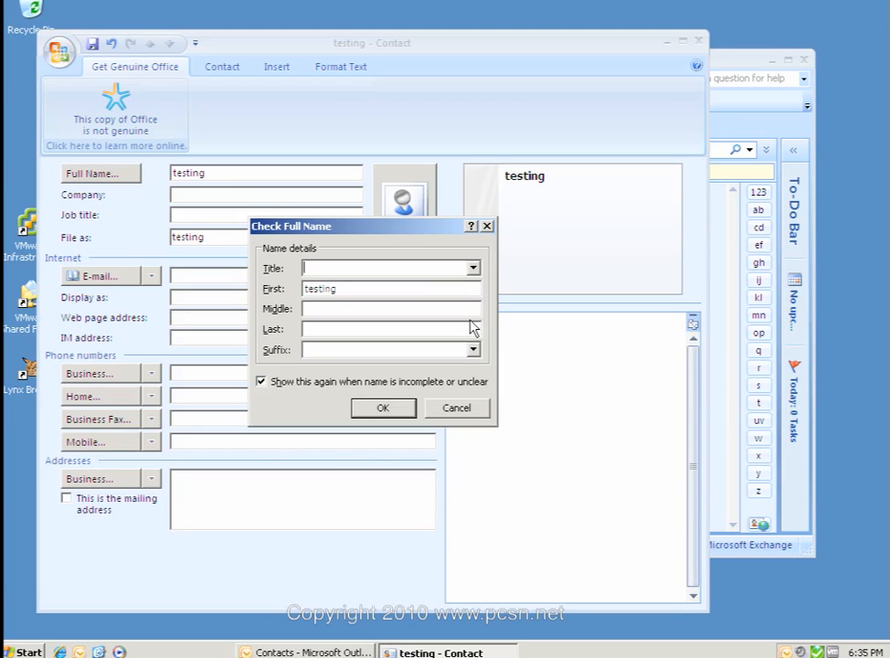
click(405, 413)
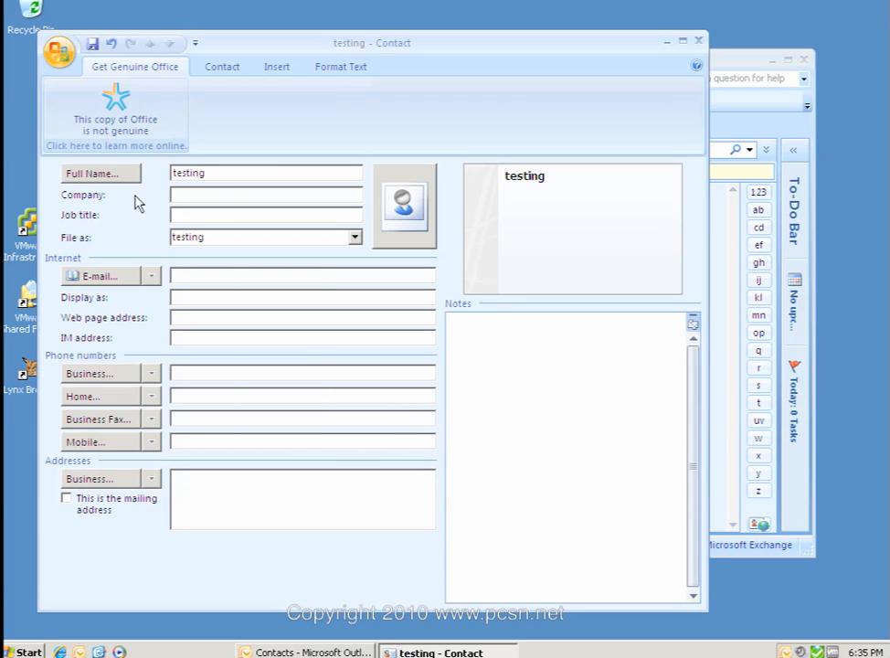
click(698, 41)
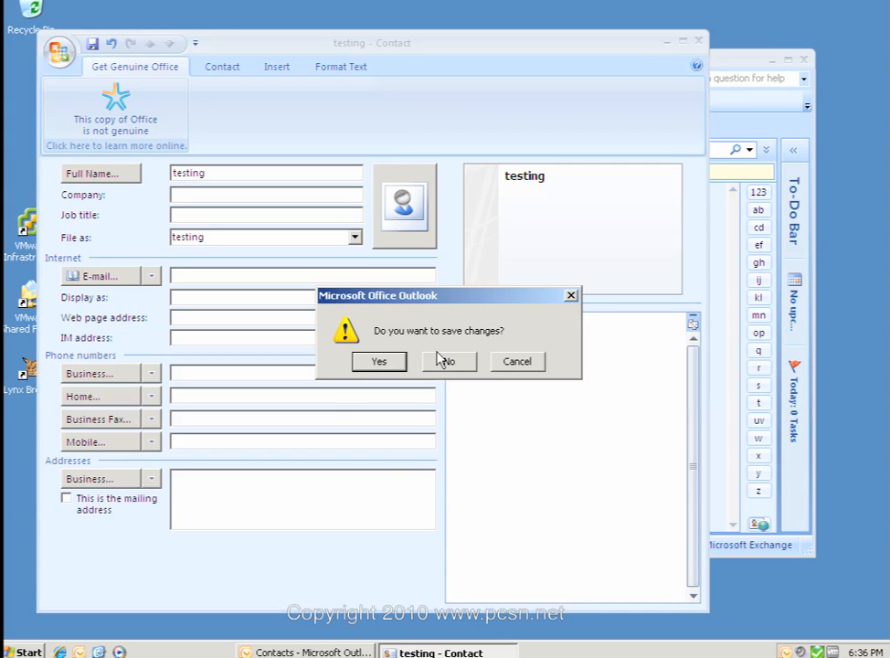
click(380, 361)
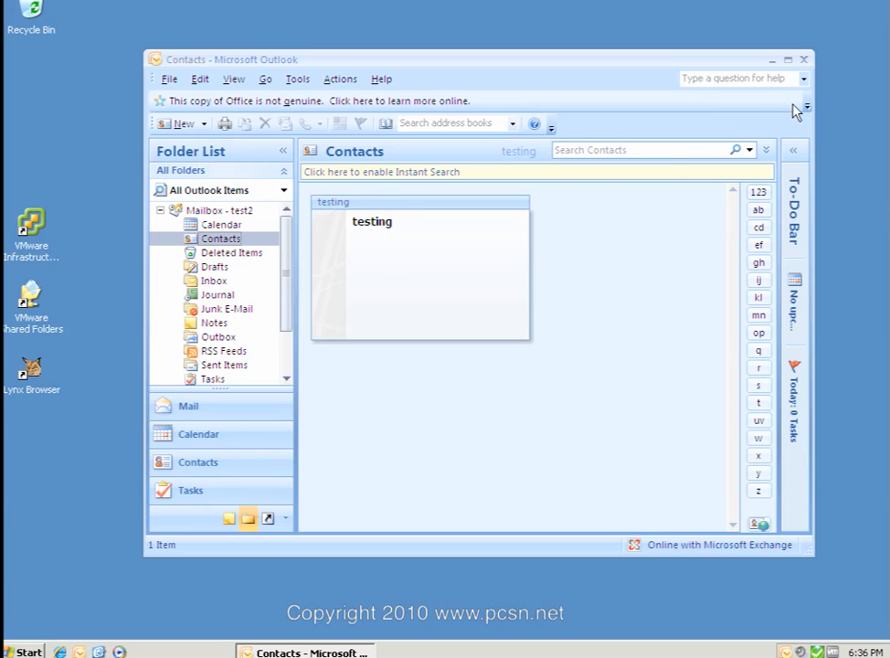
click(803, 60)
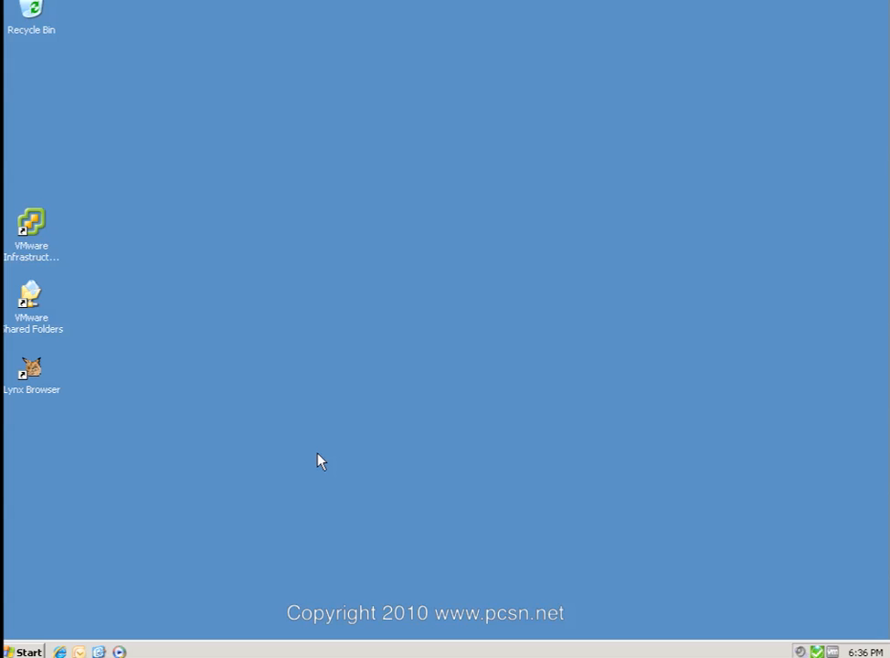
Restart Outlook with the default profile and sign in as test1 using its password.
click(80, 652)
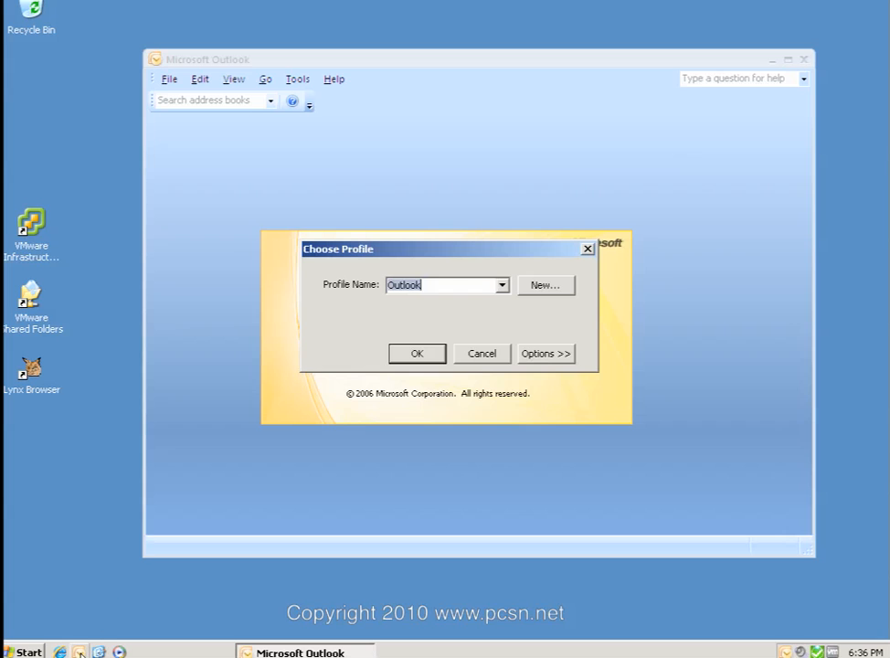
click(412, 355)
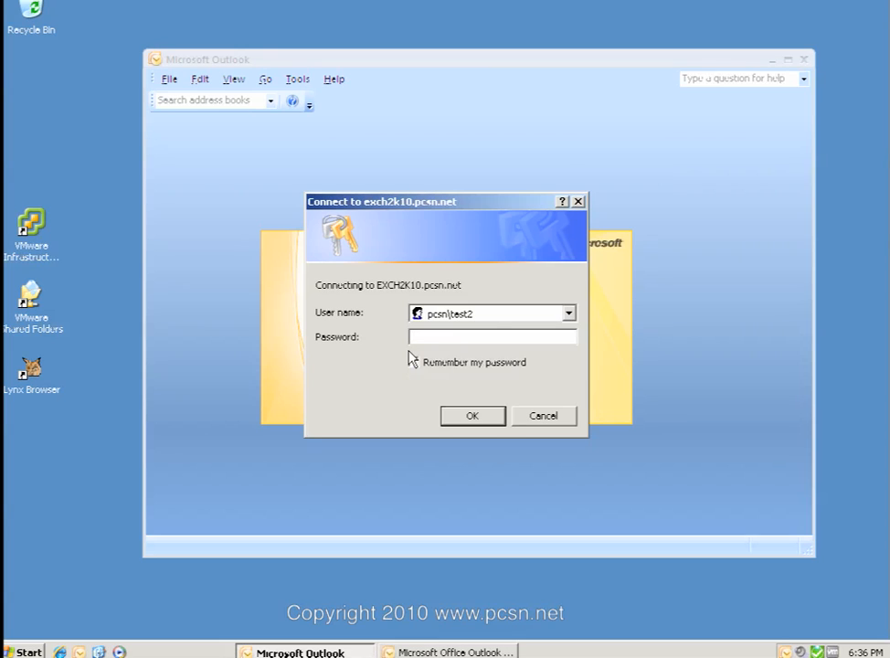
text(pcsn\test1)
key(Tab)
text(••••)
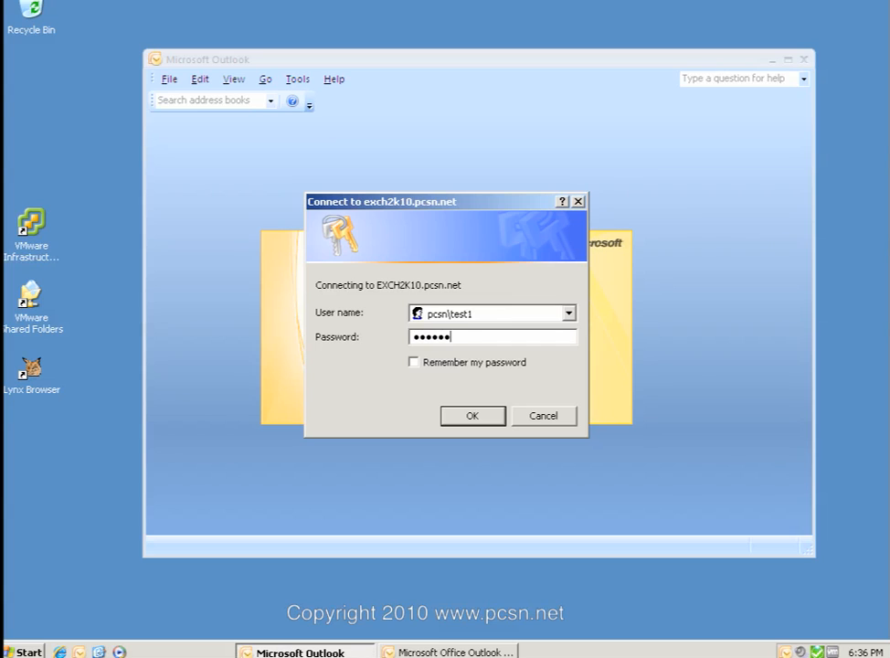
key(Return)
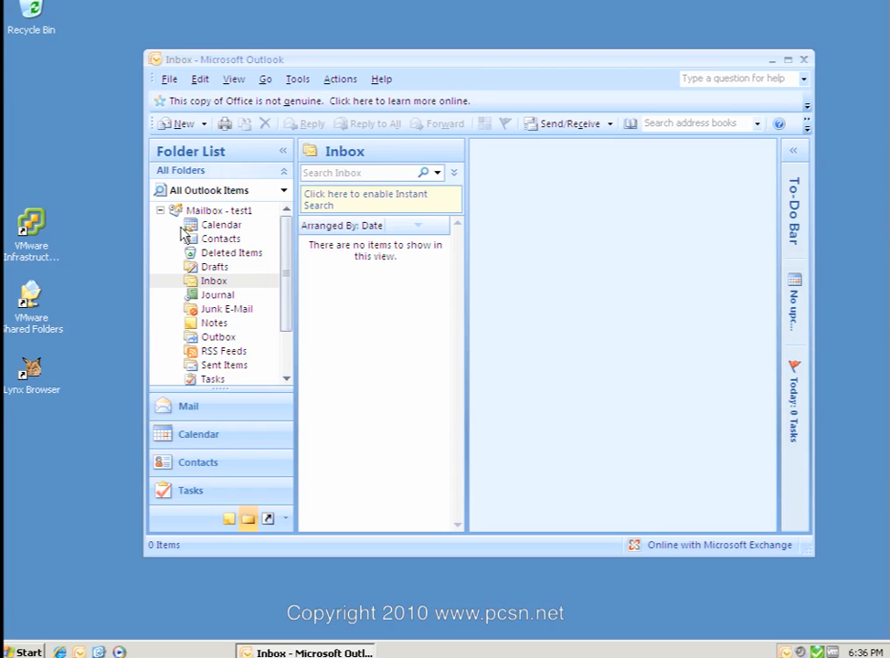
Open test2's Contacts as another user's folder with folder type Contacts, then minimize the reminder.
click(168, 81)
mouse_move(190, 118)
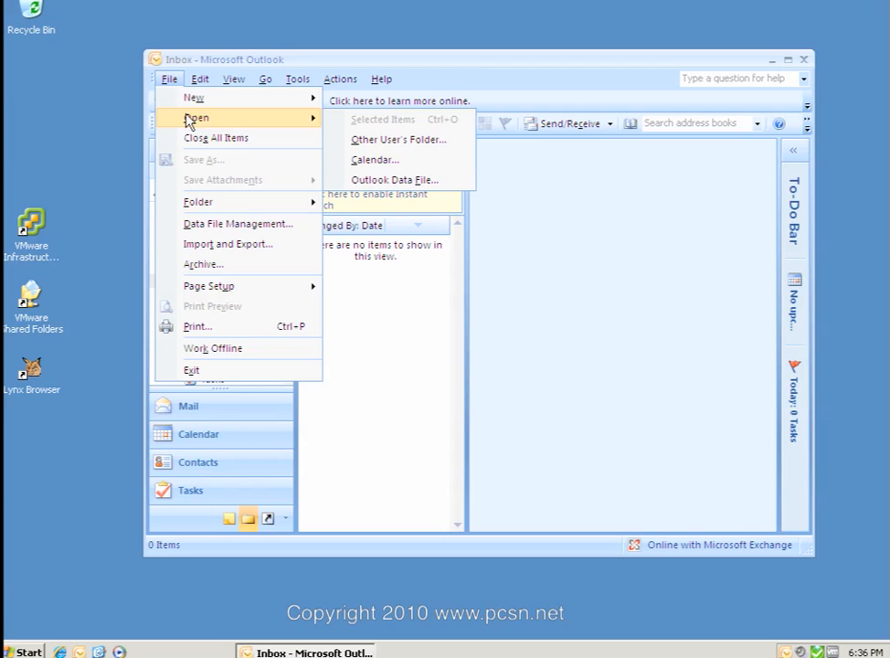
click(374, 142)
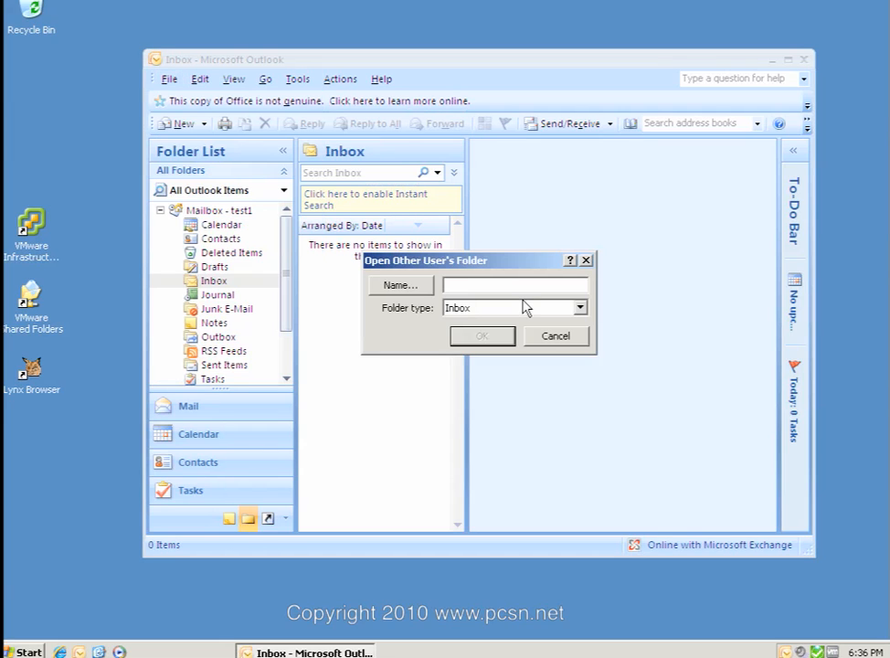
text(test2)
click(579, 307)
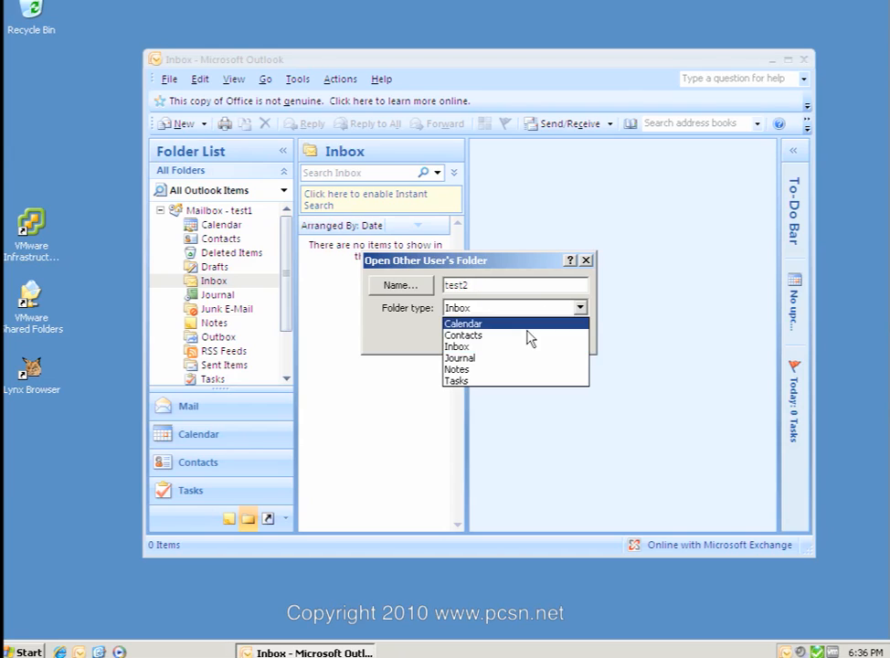
click(470, 335)
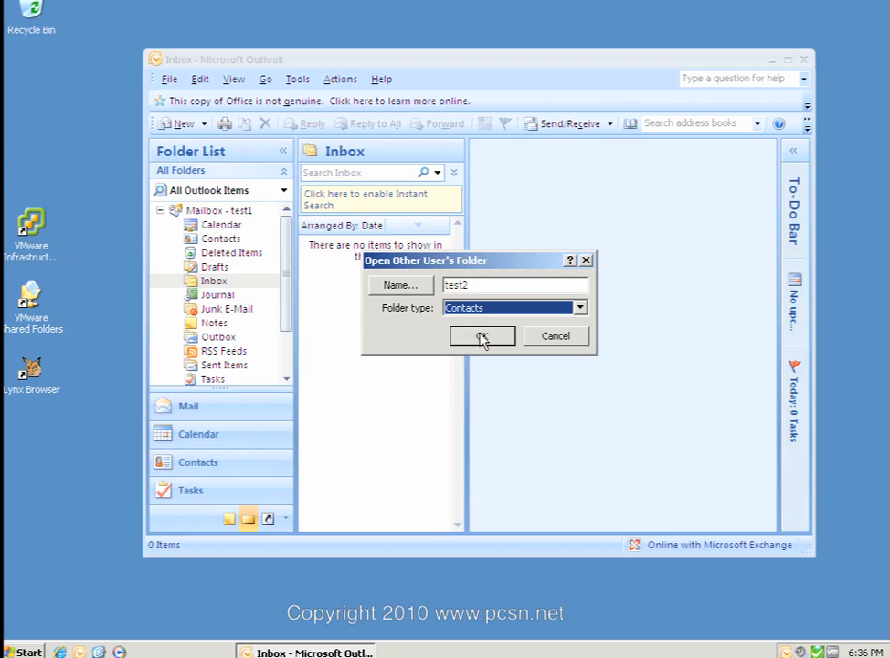
click(482, 337)
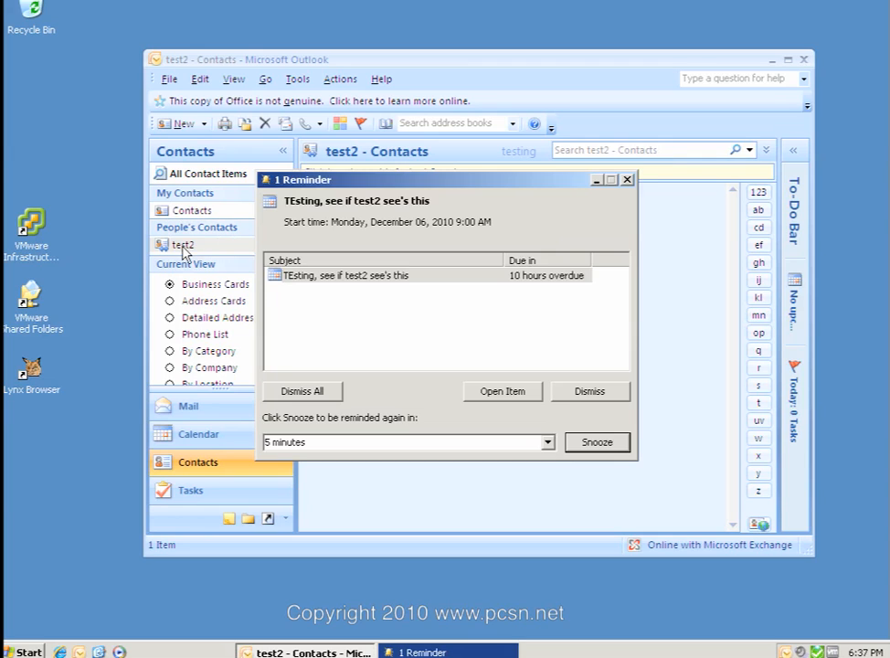
click(596, 179)
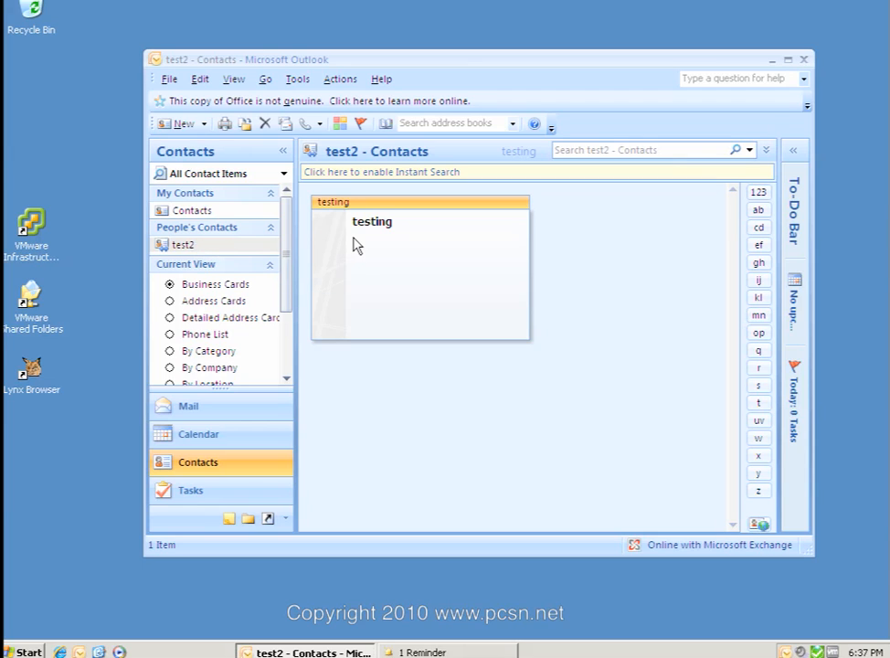
Delete the overdue test appointment from the reminder, then return to test2's shared Contacts folder.
click(395, 651)
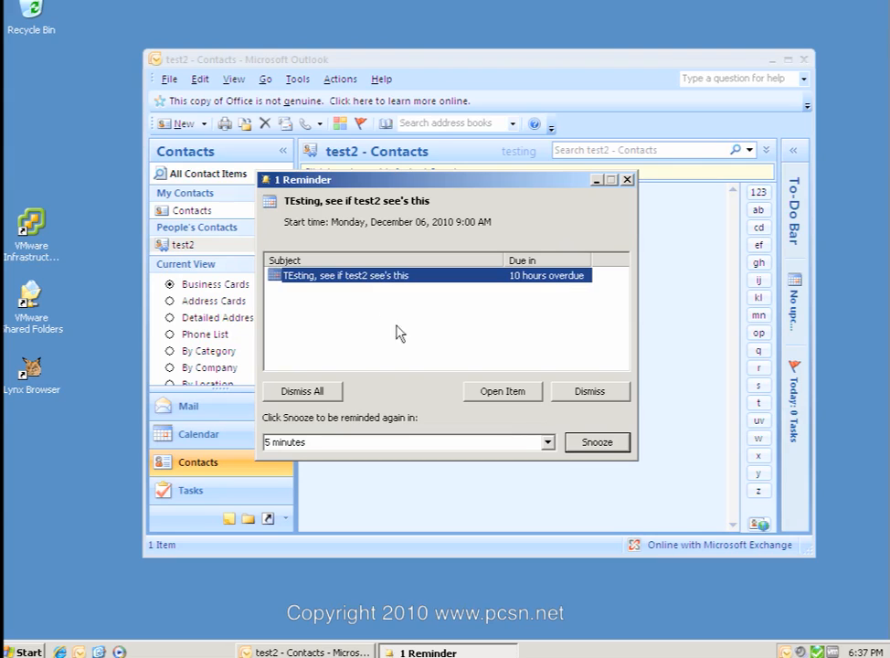
click(493, 391)
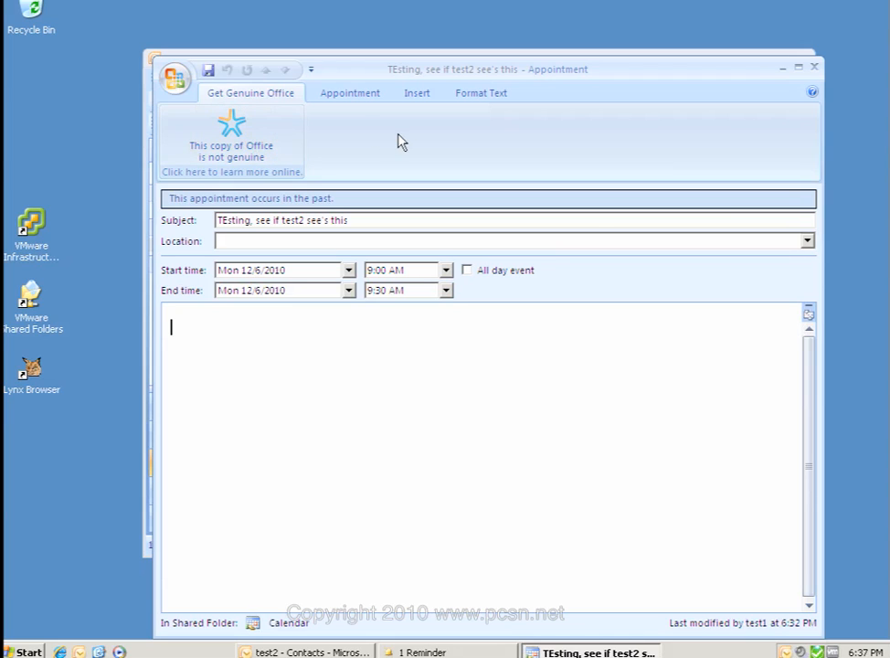
click(174, 79)
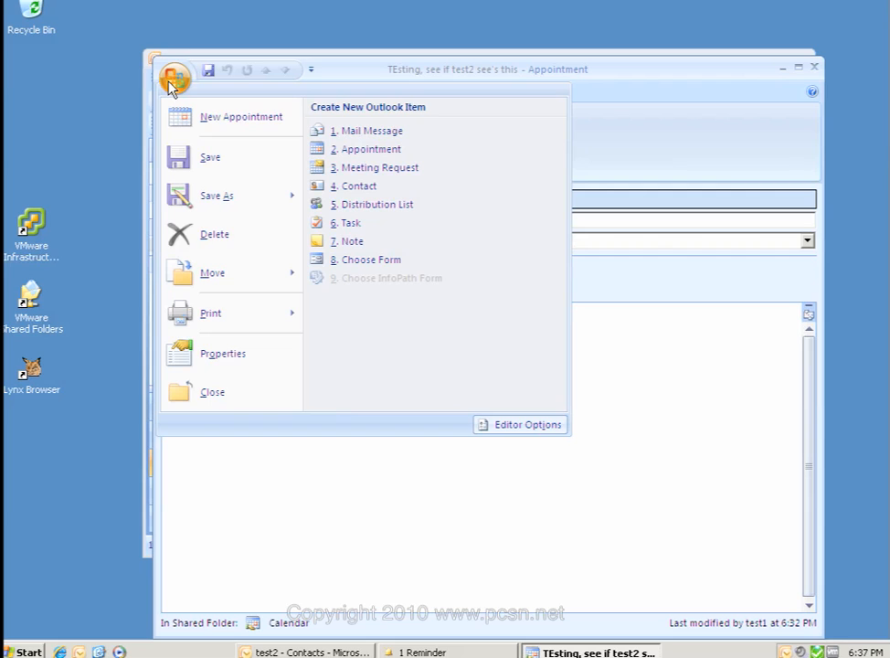
click(205, 244)
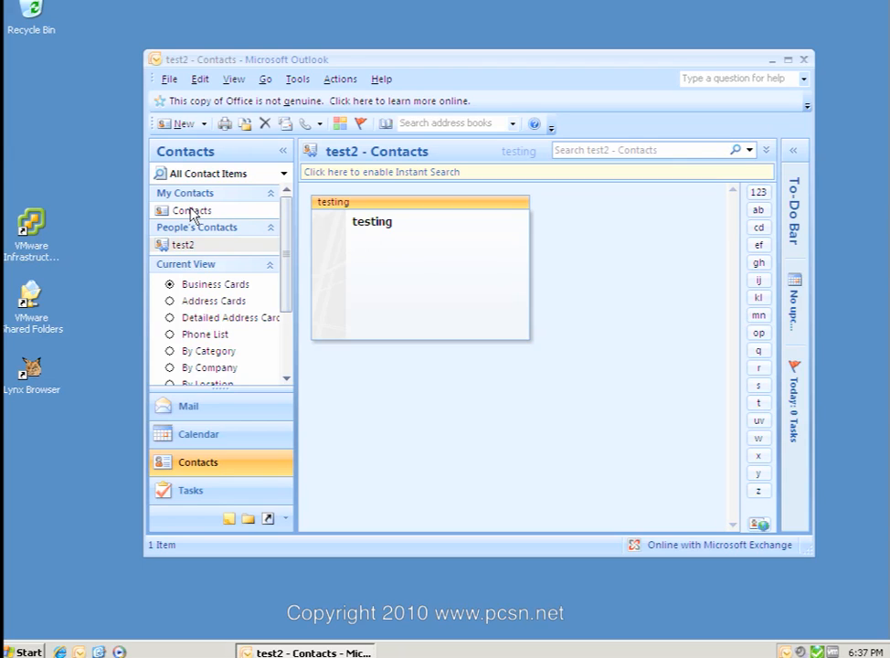
click(191, 211)
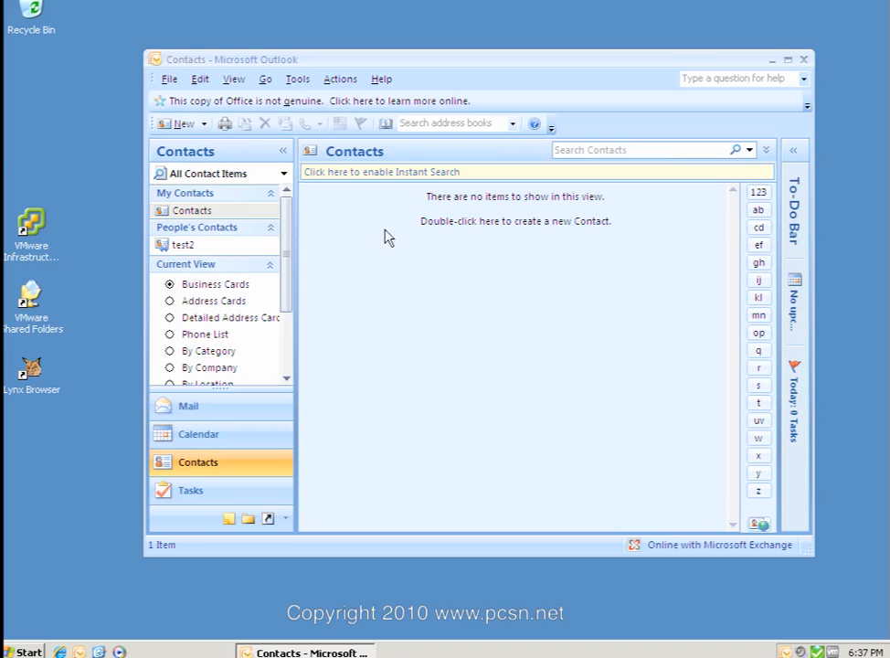
click(278, 245)
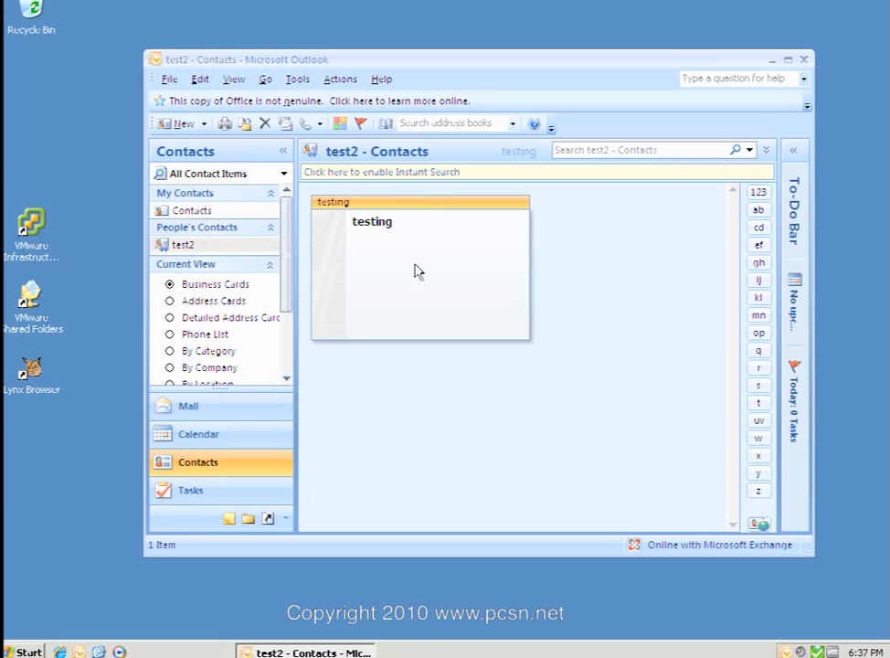